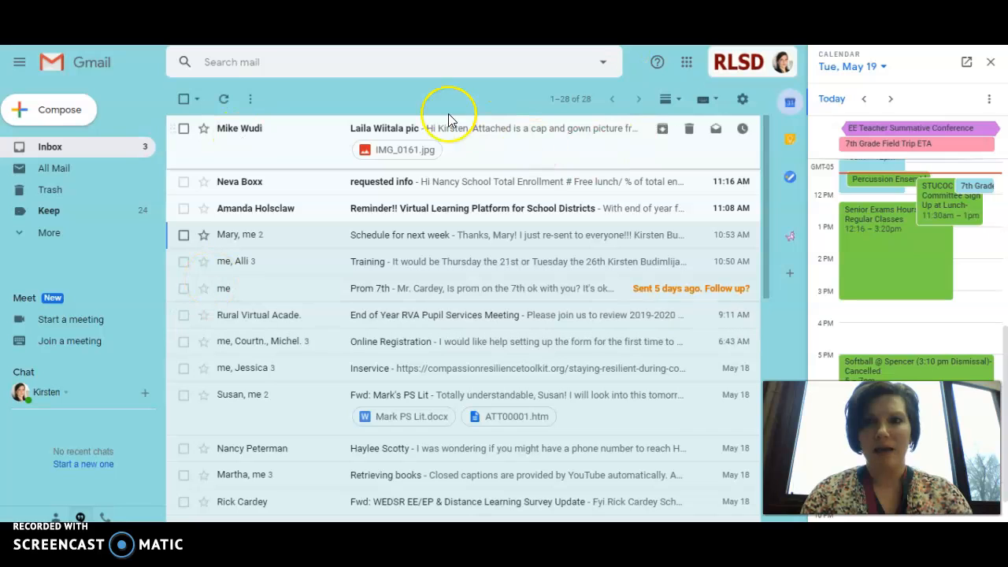
Start a new message and inspect its confidential mode options for expiration and passcode, leaving them unapplied.
{"action": "left_click", "coordinate": [81, 115]}
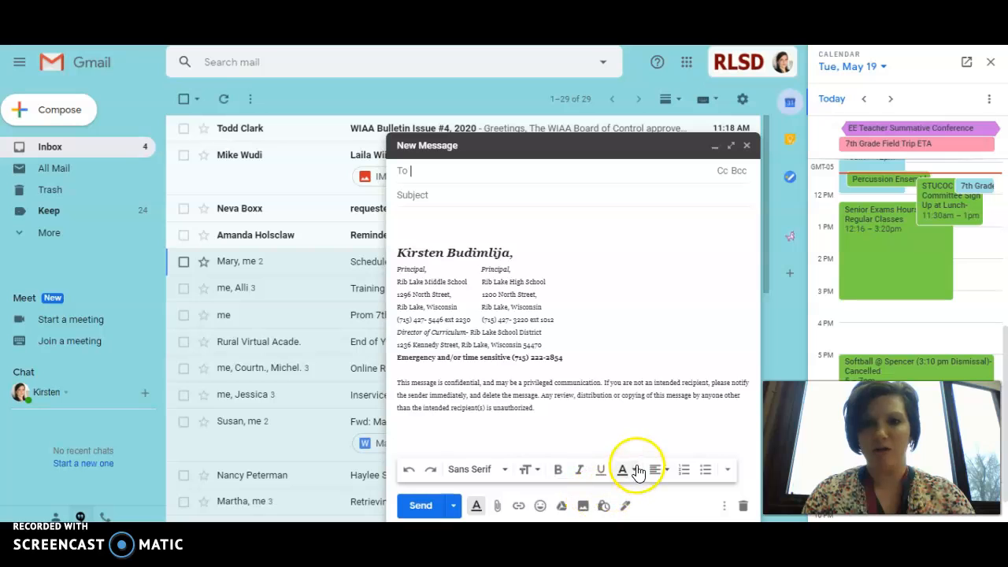
{"action": "left_click", "coordinate": [604, 507]}
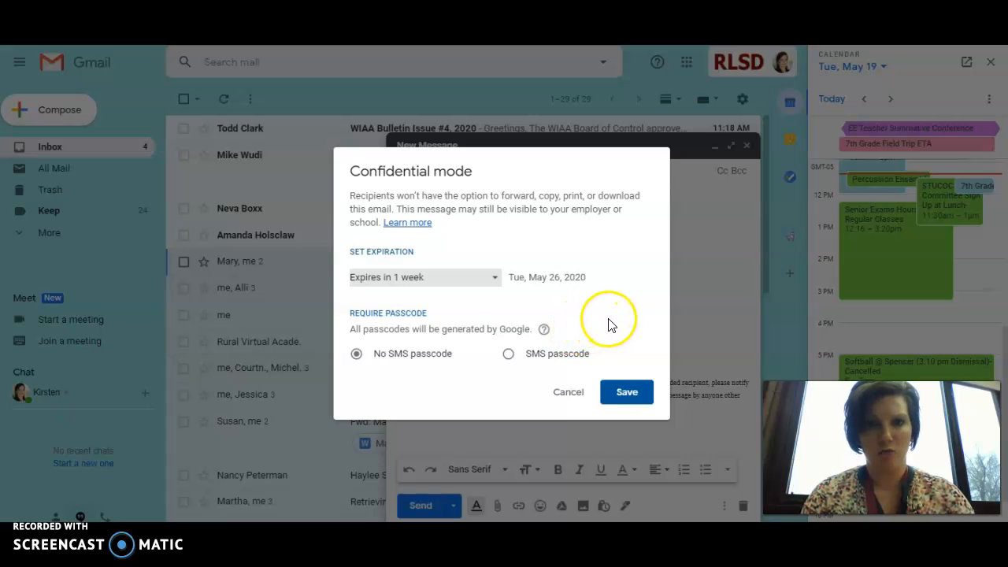
{"action": "left_click", "coordinate": [567, 400]}
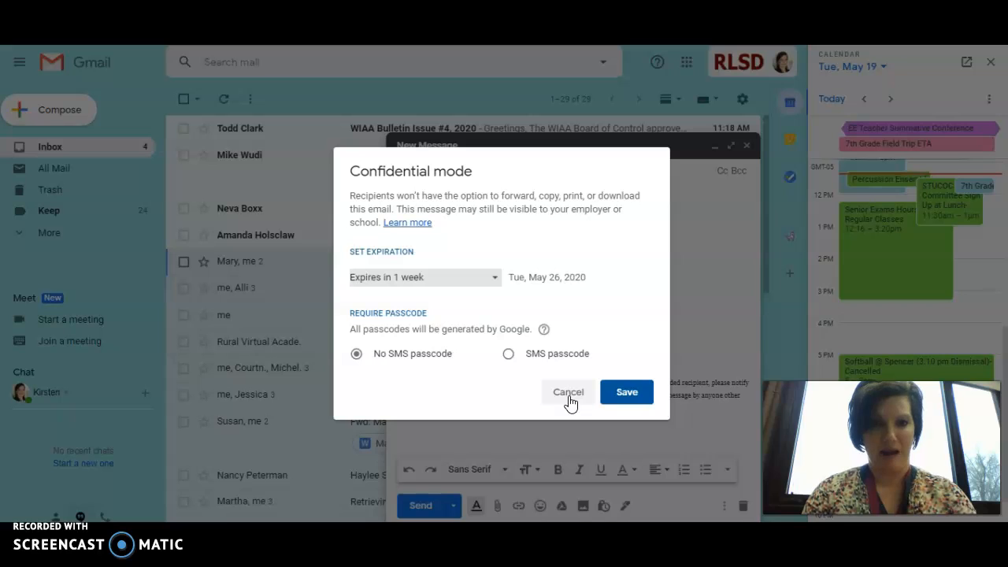
{"action": "left_click", "coordinate": [568, 400]}
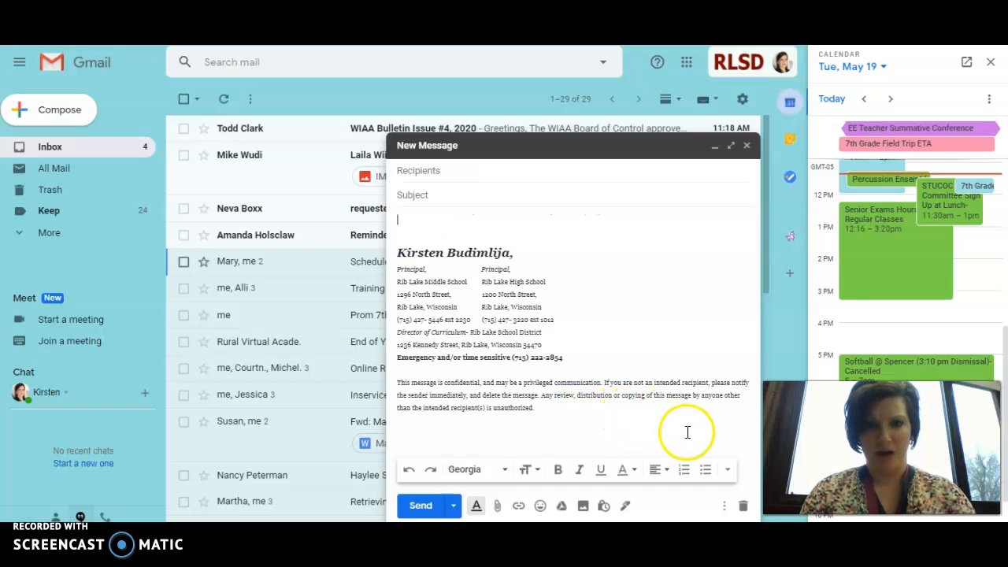
Review the additional options available for the new message and close the empty draft.
{"action": "left_click", "coordinate": [724, 506]}
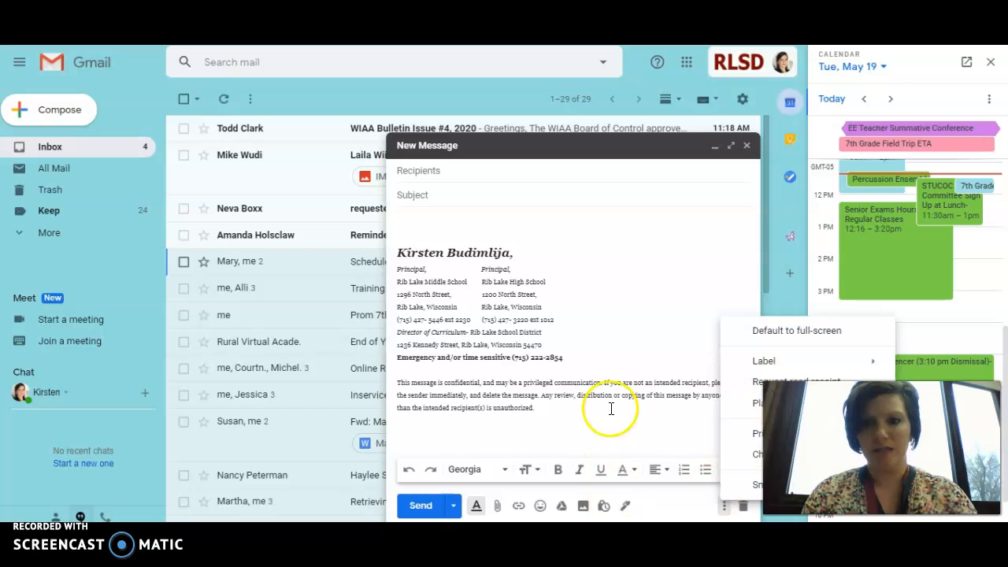
{"action": "left_click", "coordinate": [723, 504]}
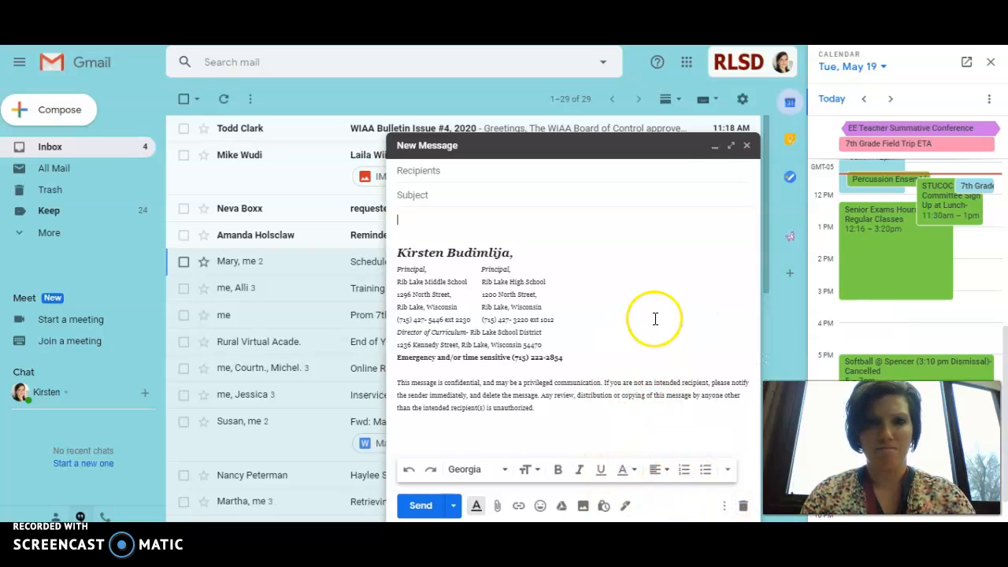
{"action": "left_click", "coordinate": [745, 147]}
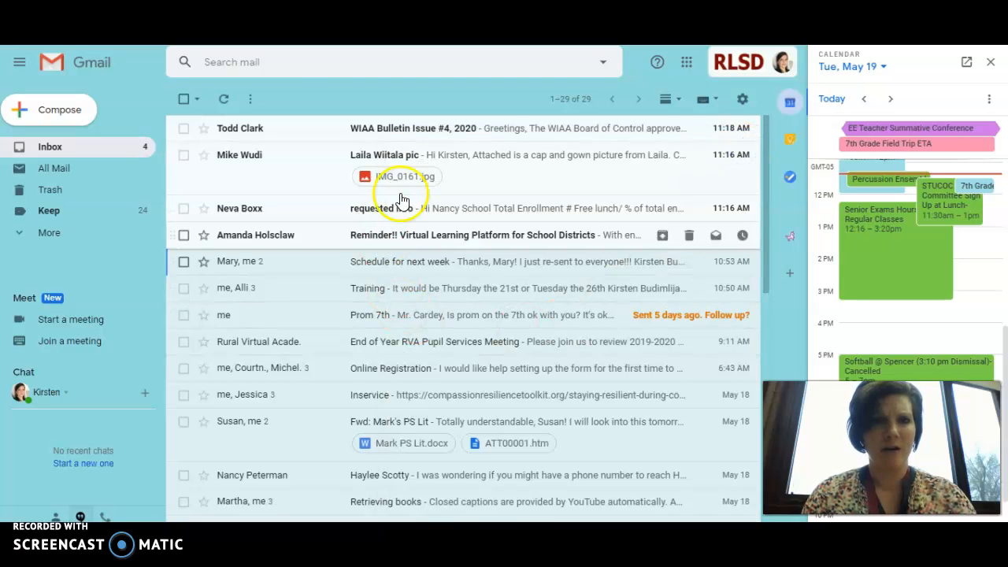
Open the full mail settings and check the available choices for maximum conversations per page.
{"action": "left_click", "coordinate": [746, 104]}
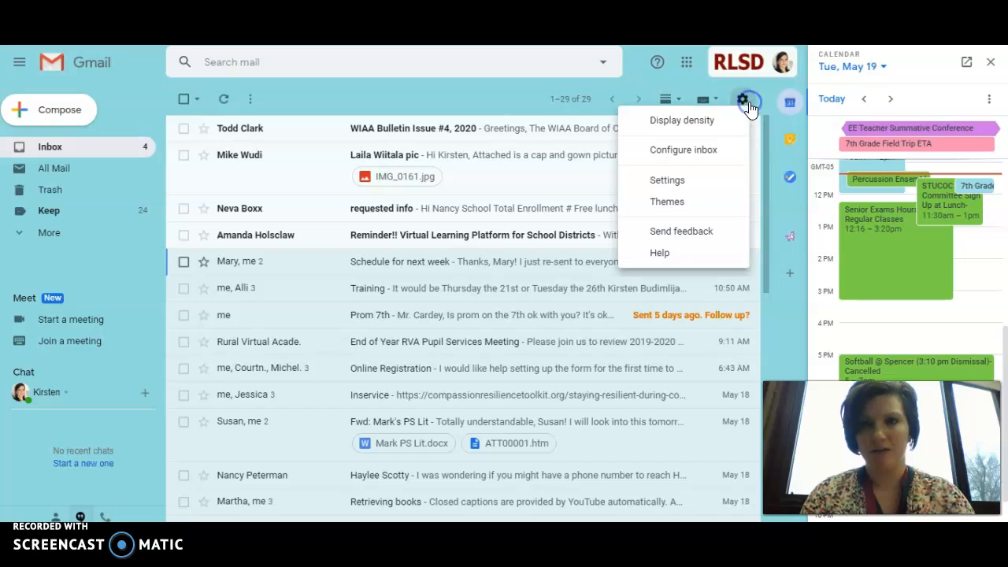
{"action": "left_click", "coordinate": [686, 185]}
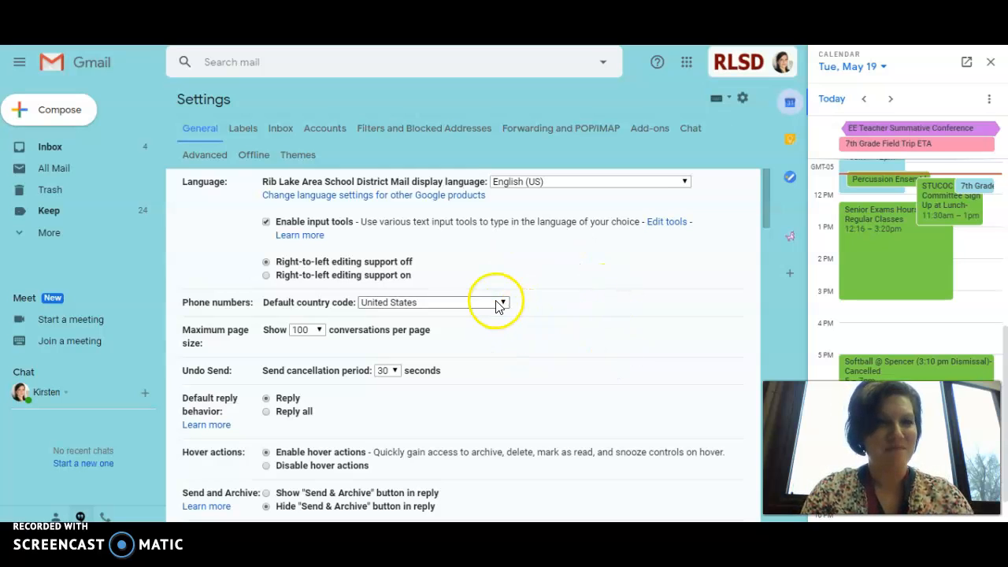
{"action": "left_click", "coordinate": [319, 330]}
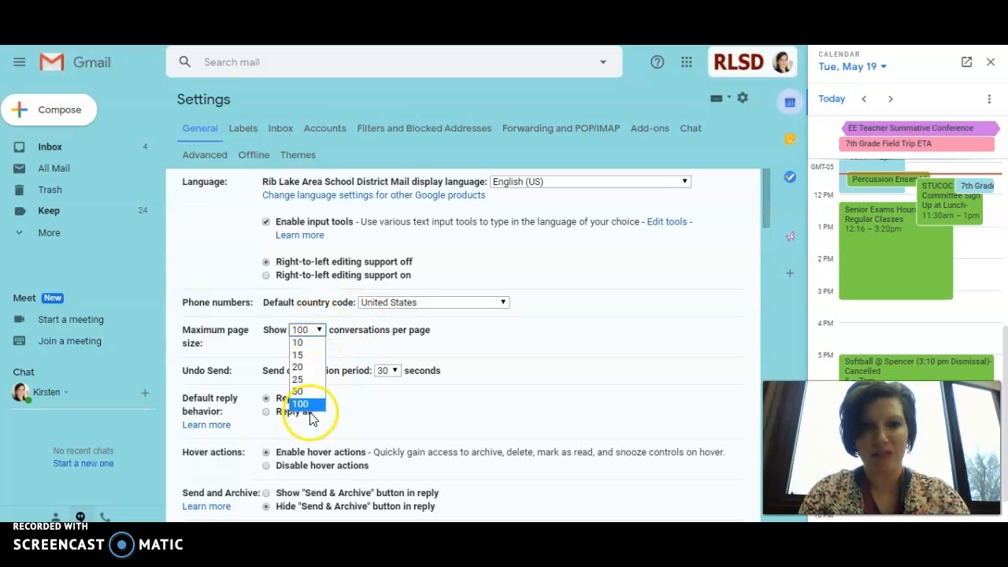
{"action": "left_click", "coordinate": [355, 347]}
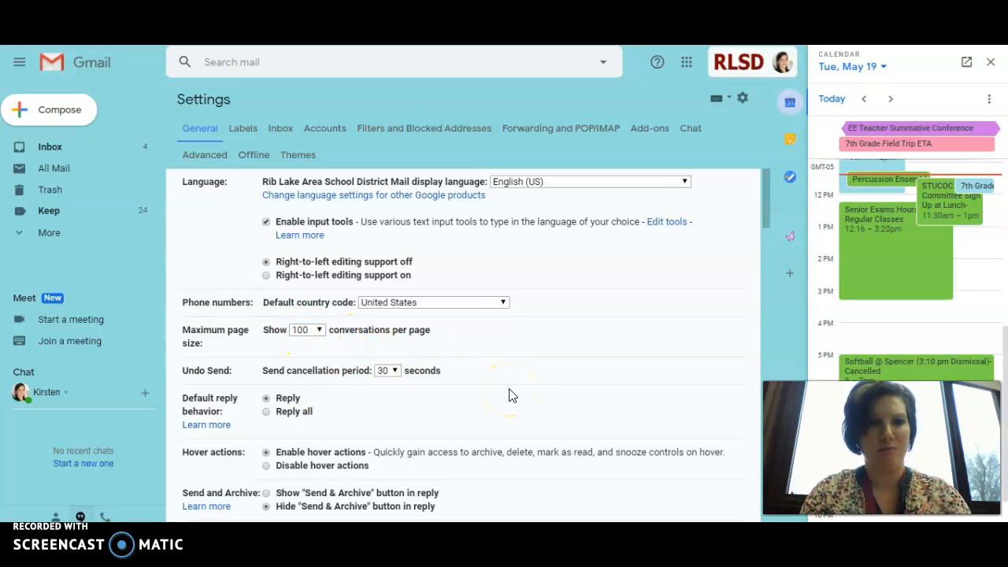
Set the Undo Send cancellation period to 30 seconds.
{"action": "scroll", "coordinate": [509, 393], "scroll_direction": "down", "scroll_amount": 3}
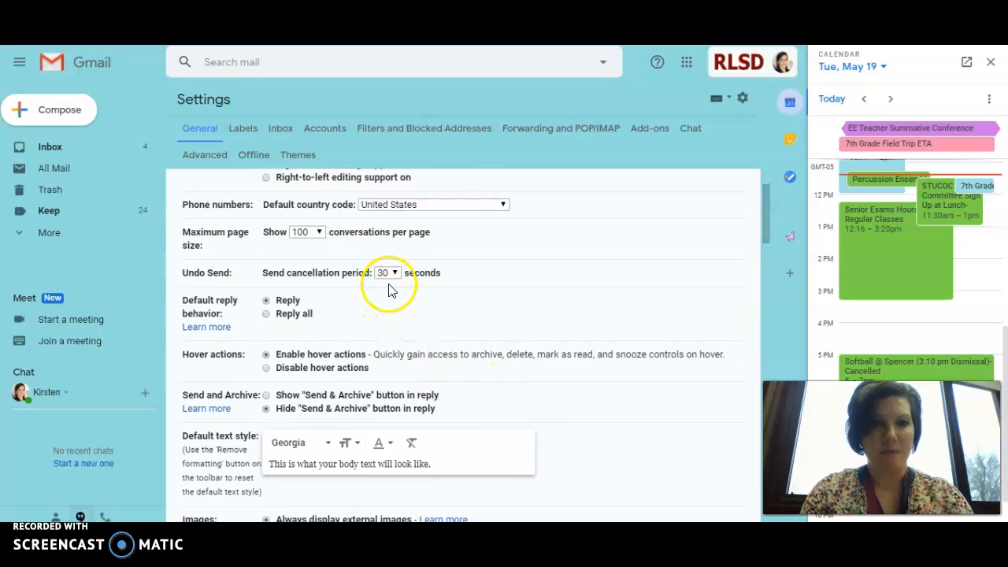
{"action": "left_click", "coordinate": [394, 273]}
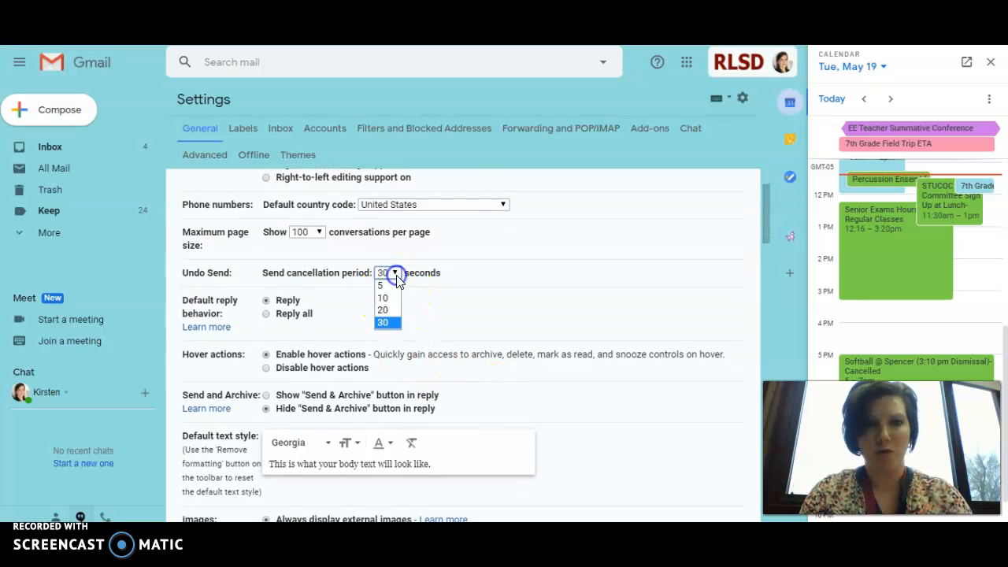
{"action": "left_click", "coordinate": [392, 322]}
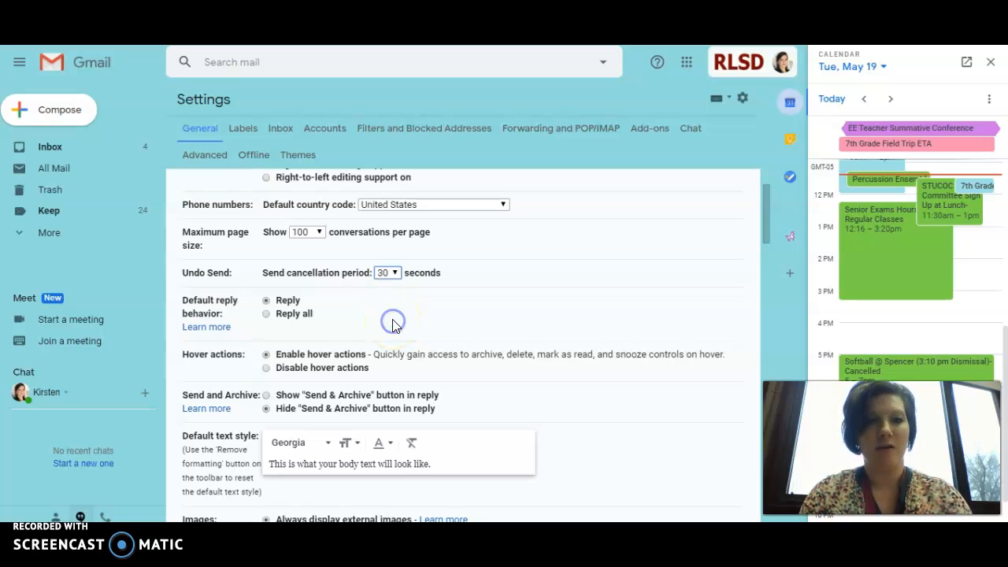
{"action": "left_click", "coordinate": [444, 317]}
View the fonts available for the default text style in the general settings.
{"action": "scroll", "coordinate": [447, 321], "scroll_direction": "down", "scroll_amount": 1}
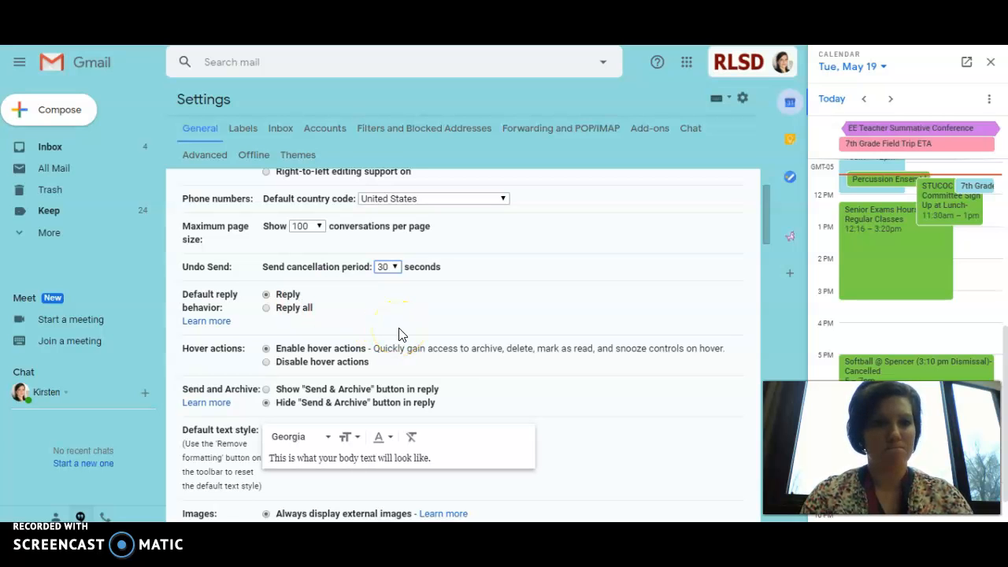
{"action": "scroll", "coordinate": [399, 334], "scroll_direction": "down", "scroll_amount": 2}
{"action": "scroll", "coordinate": [399, 334], "scroll_direction": "down", "scroll_amount": 4}
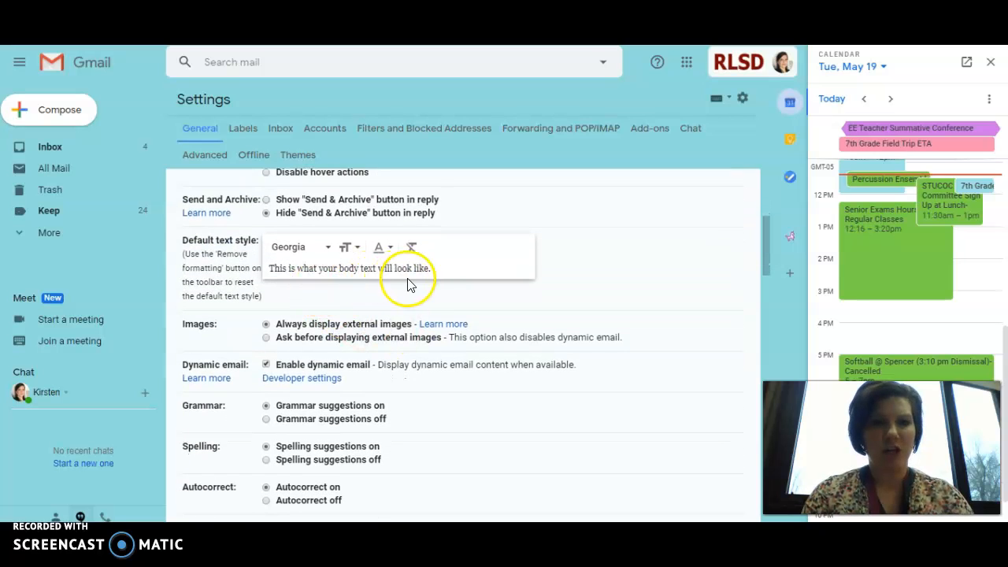
{"action": "left_click", "coordinate": [300, 249]}
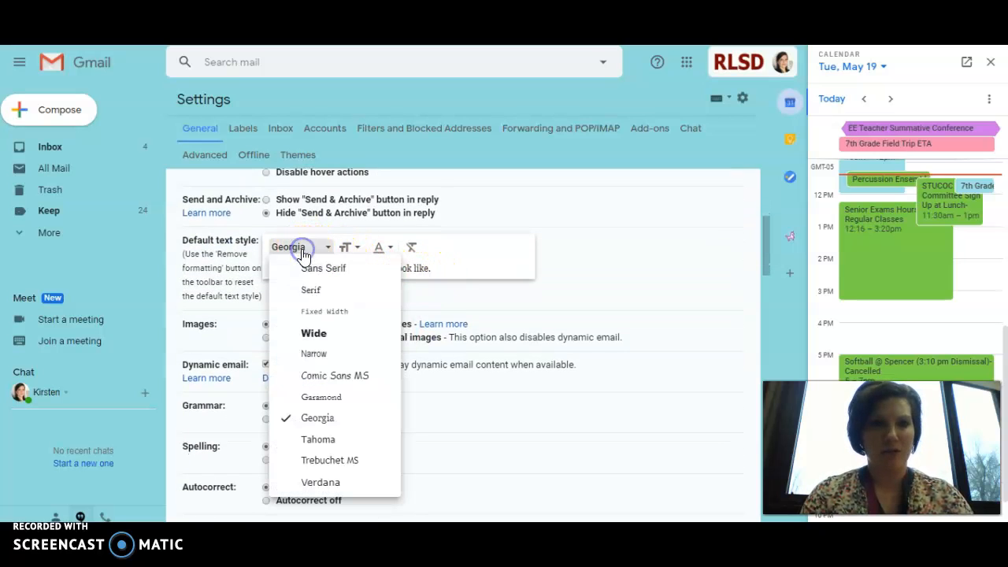
{"action": "left_click", "coordinate": [533, 291]}
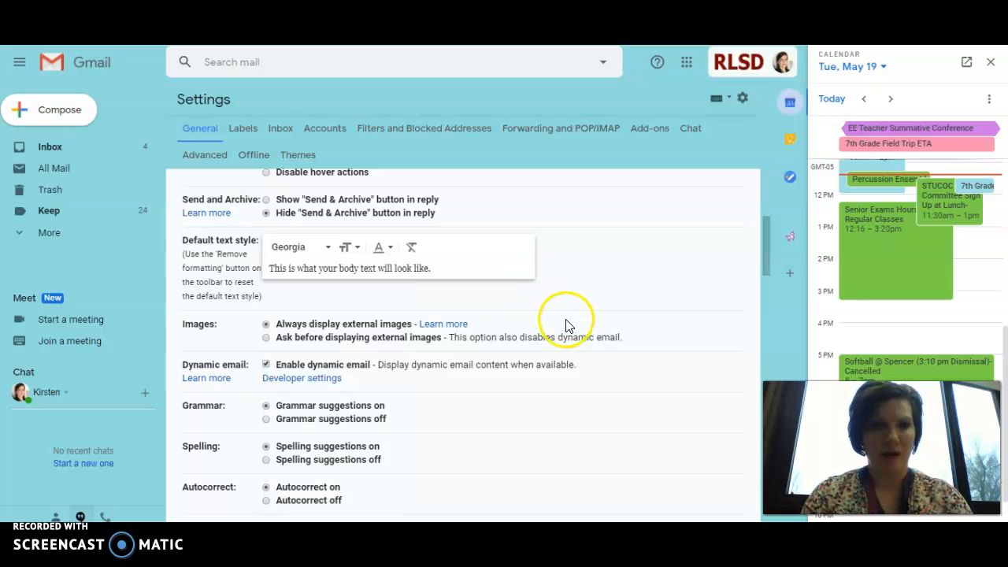
Examine the general settings for grammar, spelling, autocorrect, Smart Compose, conversation view and nudges.
{"action": "scroll", "coordinate": [548, 386], "scroll_direction": "down", "scroll_amount": 4}
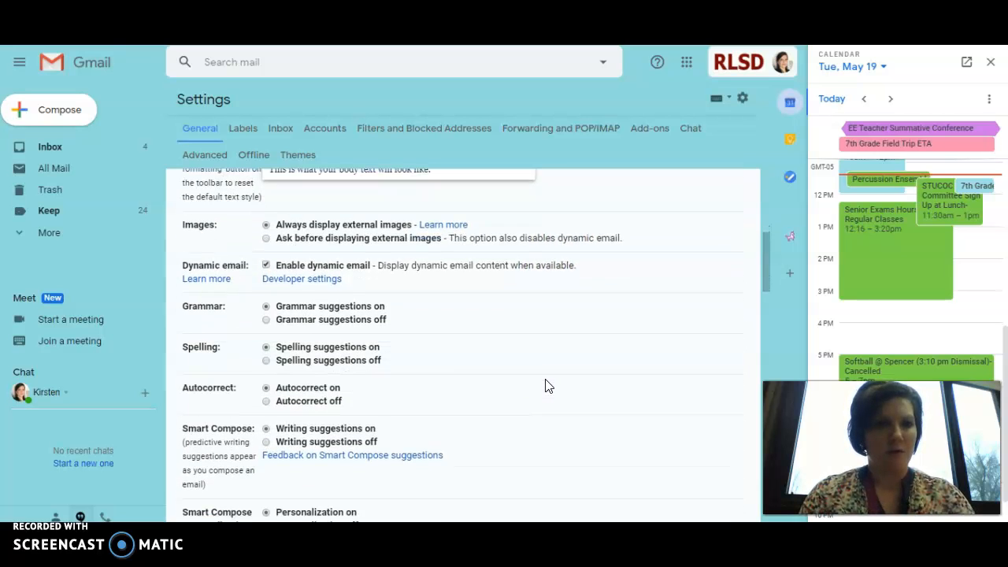
{"action": "scroll", "coordinate": [549, 385], "scroll_direction": "down", "scroll_amount": 2}
{"action": "scroll", "coordinate": [544, 385], "scroll_direction": "up", "scroll_amount": 2}
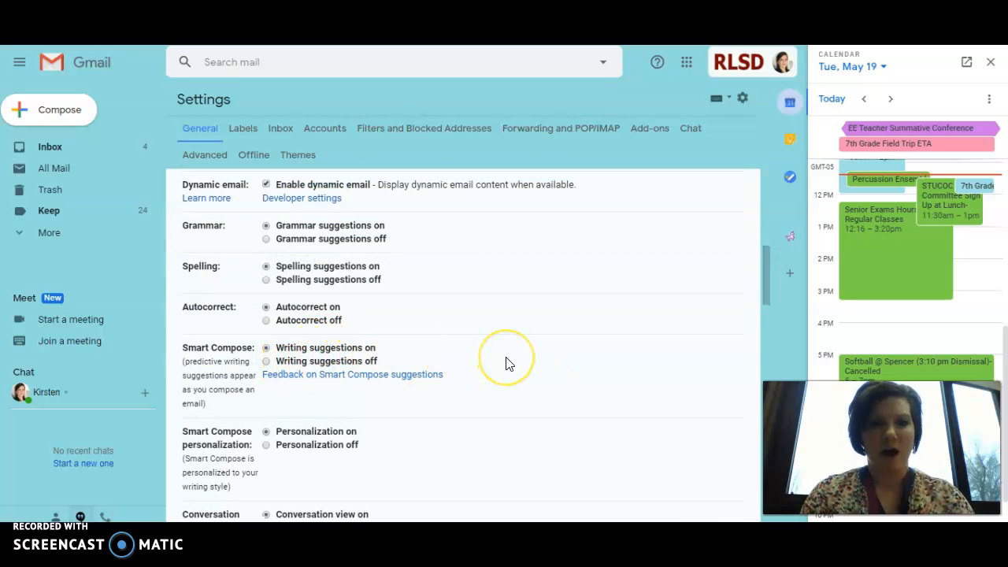
{"action": "scroll", "coordinate": [508, 363], "scroll_direction": "down", "scroll_amount": 1}
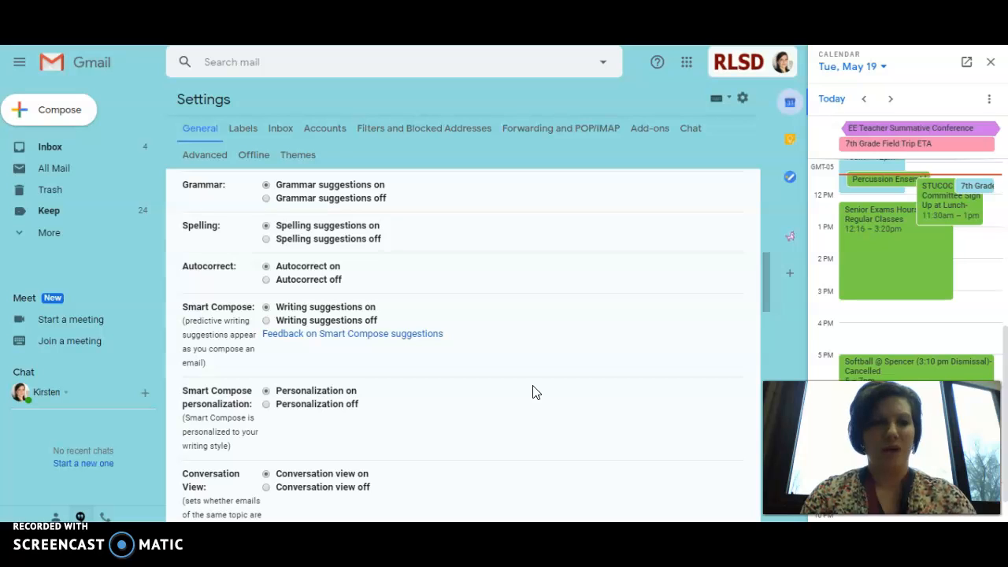
{"action": "scroll", "coordinate": [532, 391], "scroll_direction": "down", "scroll_amount": 3}
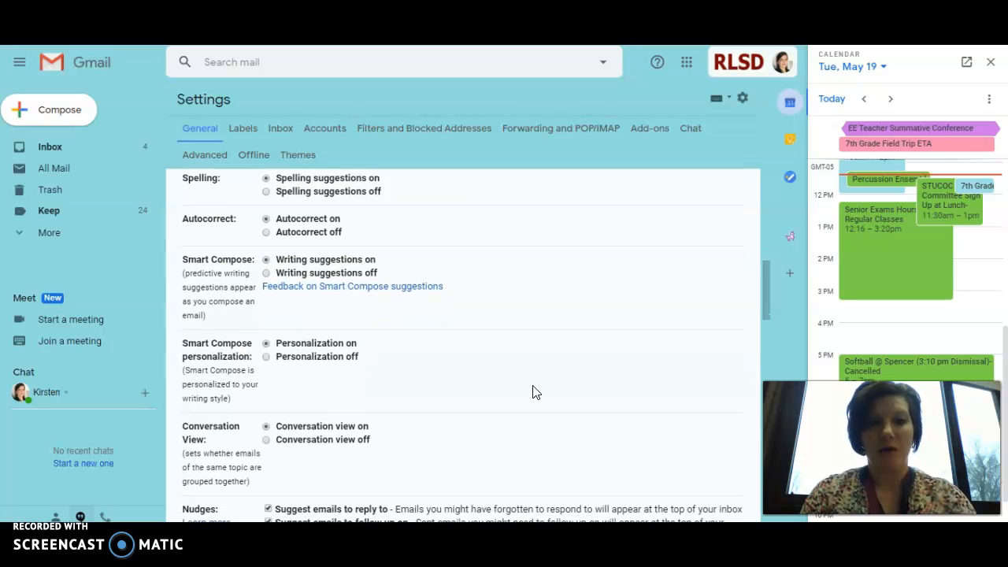
{"action": "scroll", "coordinate": [532, 392], "scroll_direction": "down", "scroll_amount": 3}
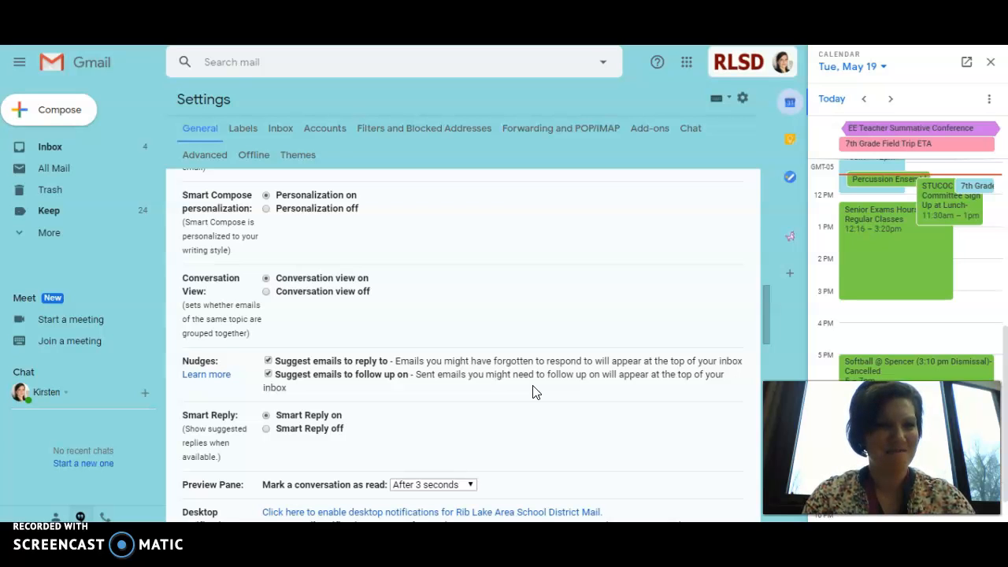
Review the general settings for desktop notifications, stars, keyboard shortcuts, button labels, profile picture and contact auto-complete.
{"action": "scroll", "coordinate": [532, 392], "scroll_direction": "down", "scroll_amount": 4}
{"action": "scroll", "coordinate": [533, 391], "scroll_direction": "down", "scroll_amount": 2}
{"action": "scroll", "coordinate": [443, 387], "scroll_direction": "up", "scroll_amount": 3}
{"action": "scroll", "coordinate": [443, 428], "scroll_direction": "down", "scroll_amount": 6}
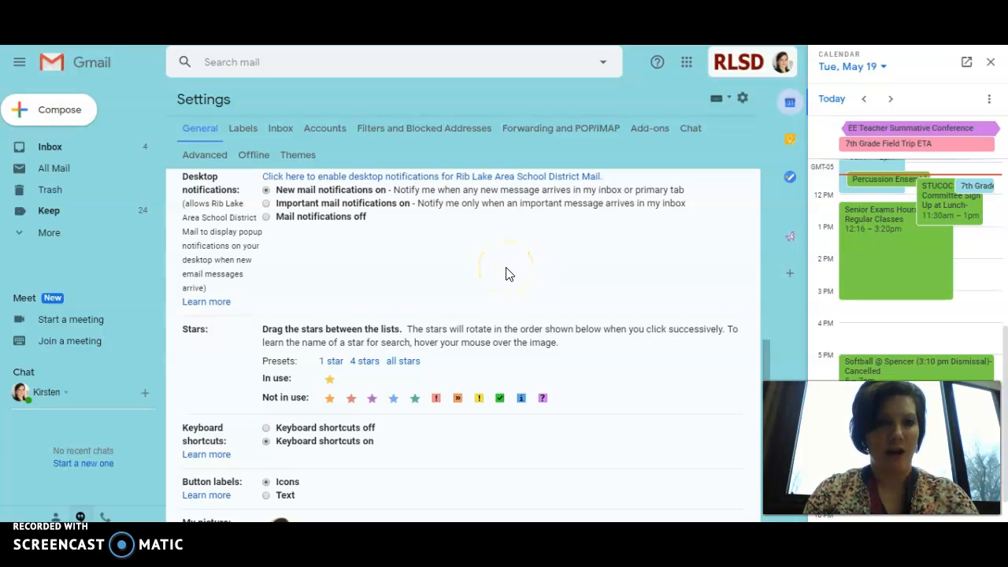
{"action": "scroll", "coordinate": [505, 273], "scroll_direction": "down", "scroll_amount": 3}
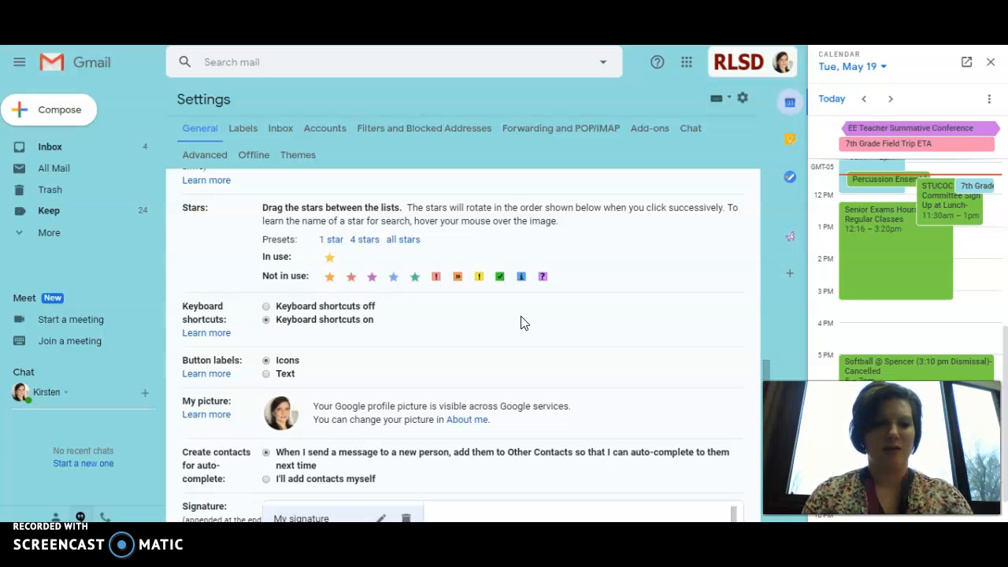
{"action": "scroll", "coordinate": [520, 323], "scroll_direction": "down", "scroll_amount": 1}
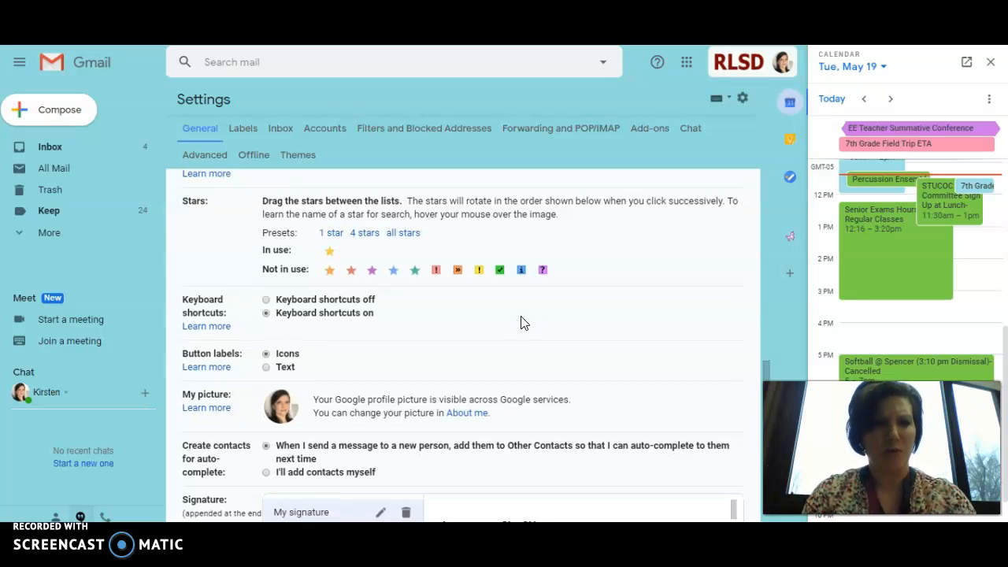
{"action": "scroll", "coordinate": [521, 322], "scroll_direction": "down", "scroll_amount": 1}
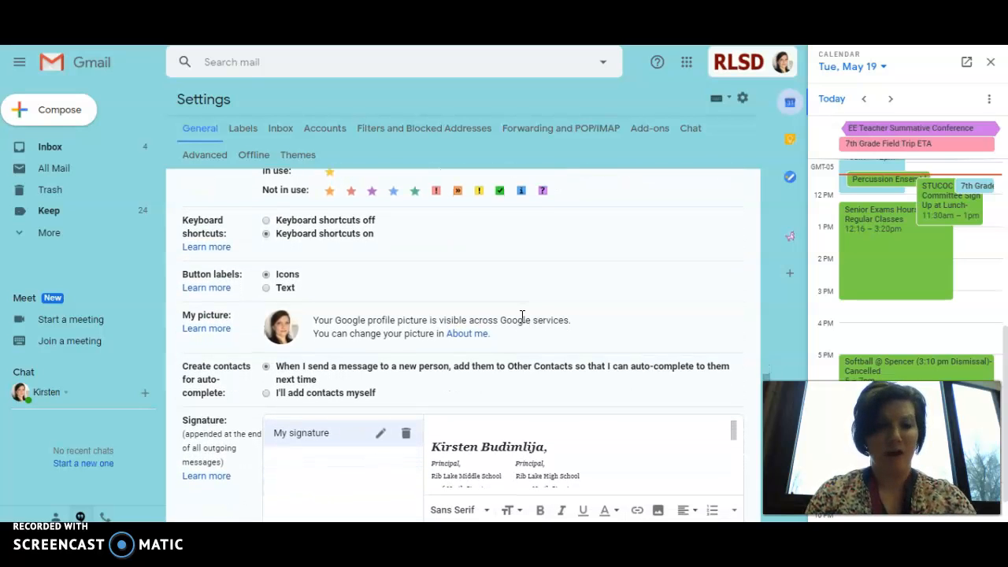
Read through the full text of the saved email signature in the signature settings, including its contact lines and confidentiality notice.
{"action": "scroll", "coordinate": [521, 315], "scroll_direction": "down", "scroll_amount": 2}
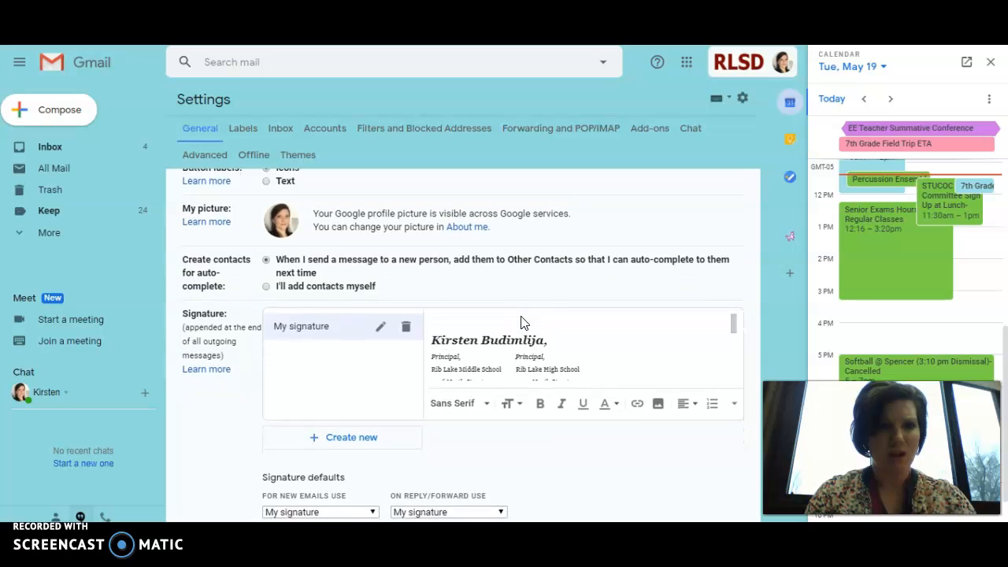
{"action": "scroll", "coordinate": [520, 323], "scroll_direction": "down", "scroll_amount": 1}
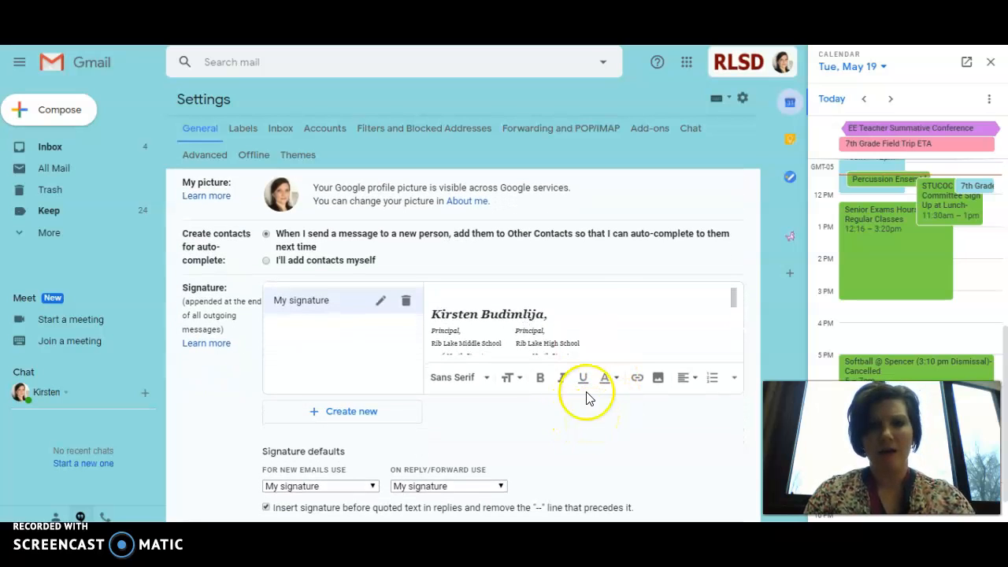
{"action": "scroll", "coordinate": [613, 315], "scroll_direction": "down", "scroll_amount": 10}
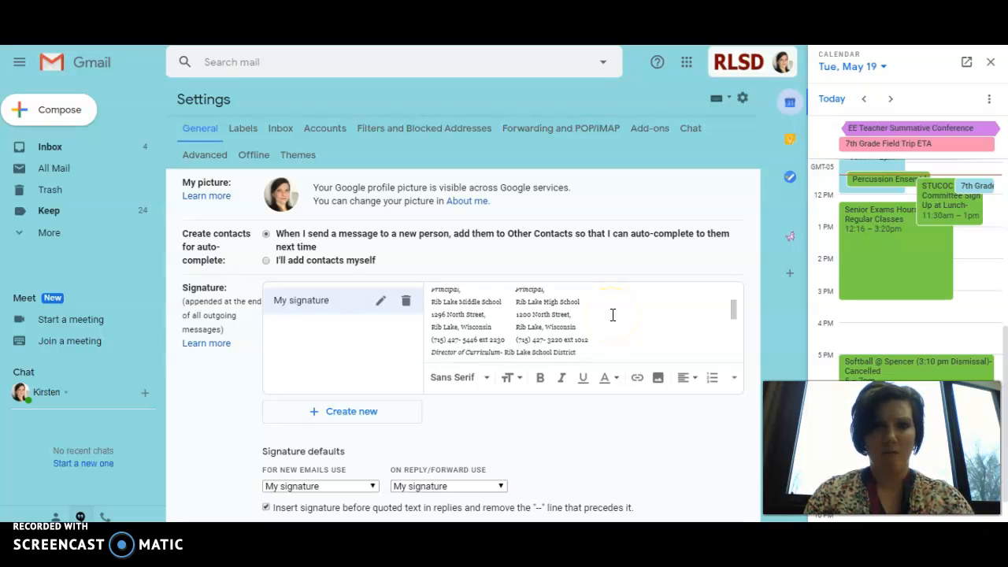
{"action": "scroll", "coordinate": [613, 315], "scroll_direction": "up", "scroll_amount": 10}
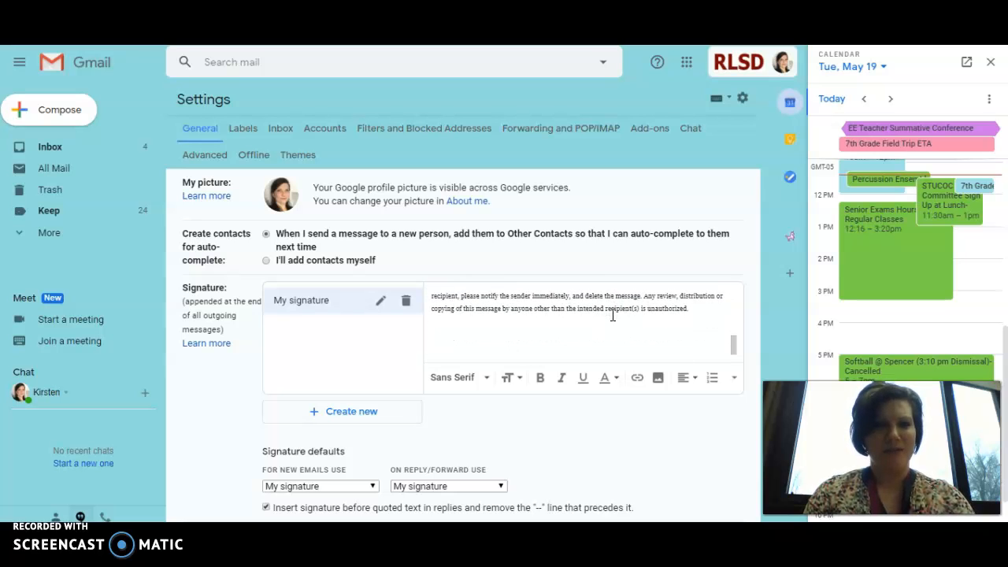
{"action": "scroll", "coordinate": [612, 315], "scroll_direction": "down", "scroll_amount": 10}
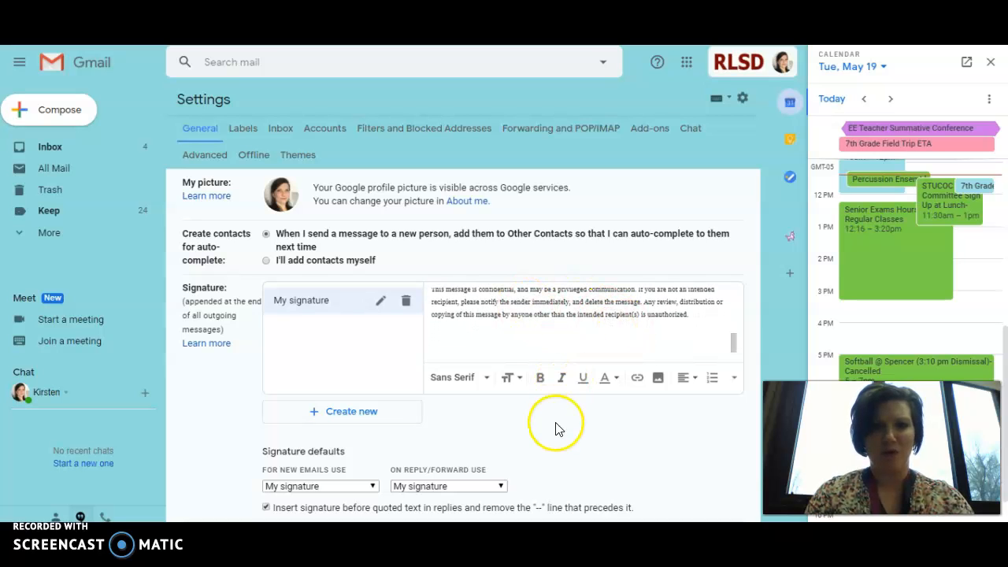
{"action": "scroll", "coordinate": [634, 341], "scroll_direction": "up", "scroll_amount": 10}
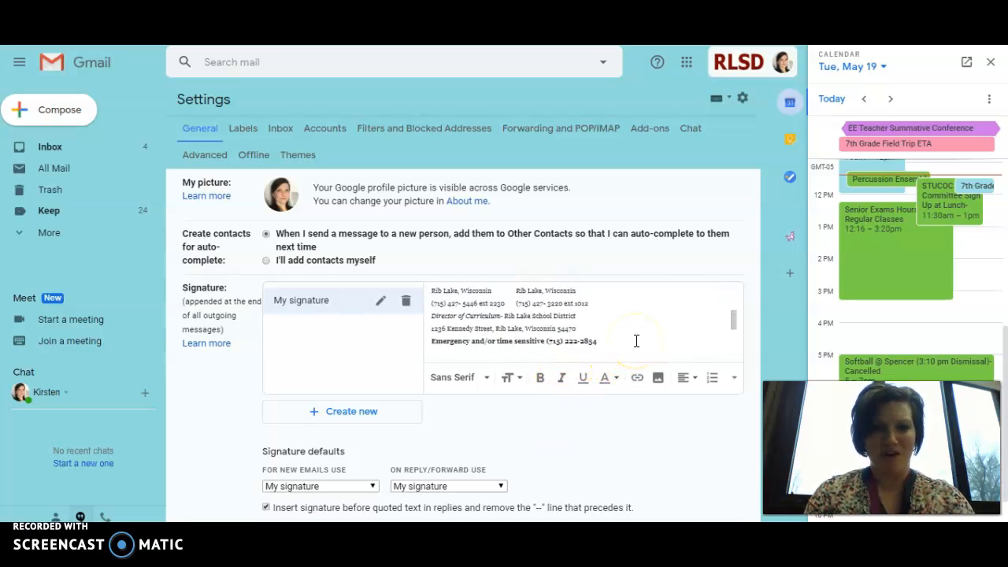
{"action": "scroll", "coordinate": [636, 340], "scroll_direction": "up", "scroll_amount": 2}
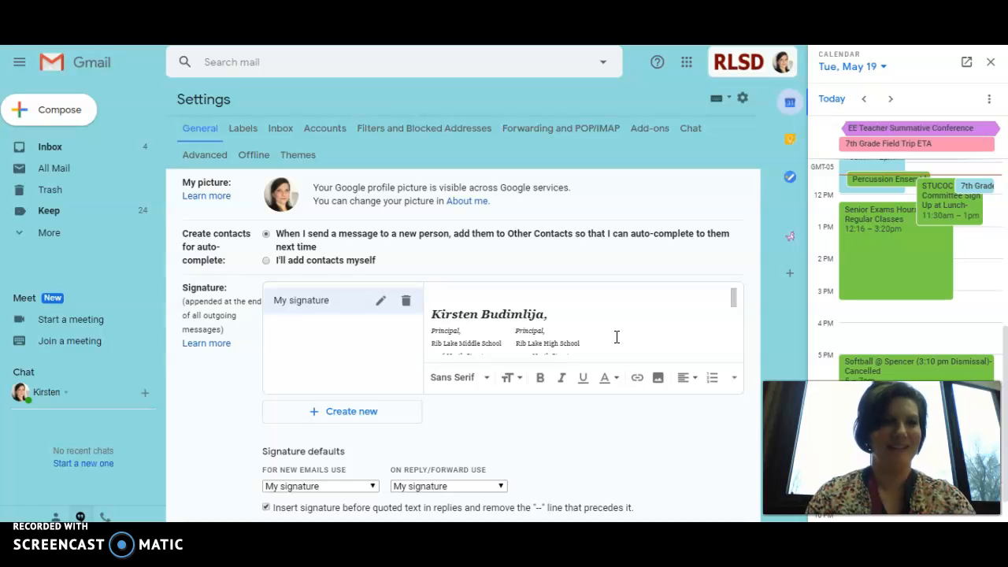
{"action": "scroll", "coordinate": [617, 337], "scroll_direction": "down", "scroll_amount": 5}
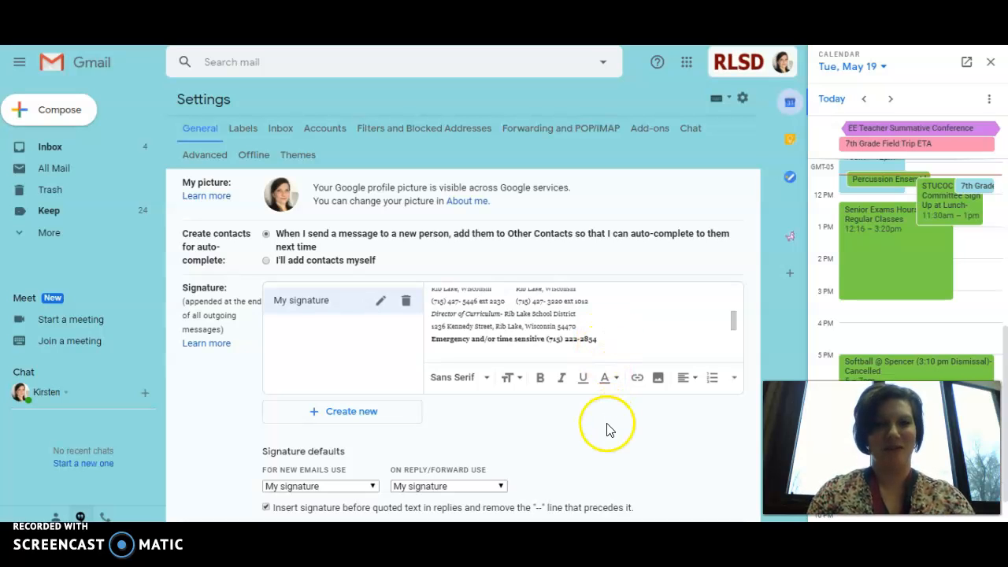
Review the end of the signature, its defaults, and the personal level indicators, snippets and vacation responder in the general settings.
{"action": "scroll", "coordinate": [669, 323], "scroll_direction": "down", "scroll_amount": 5}
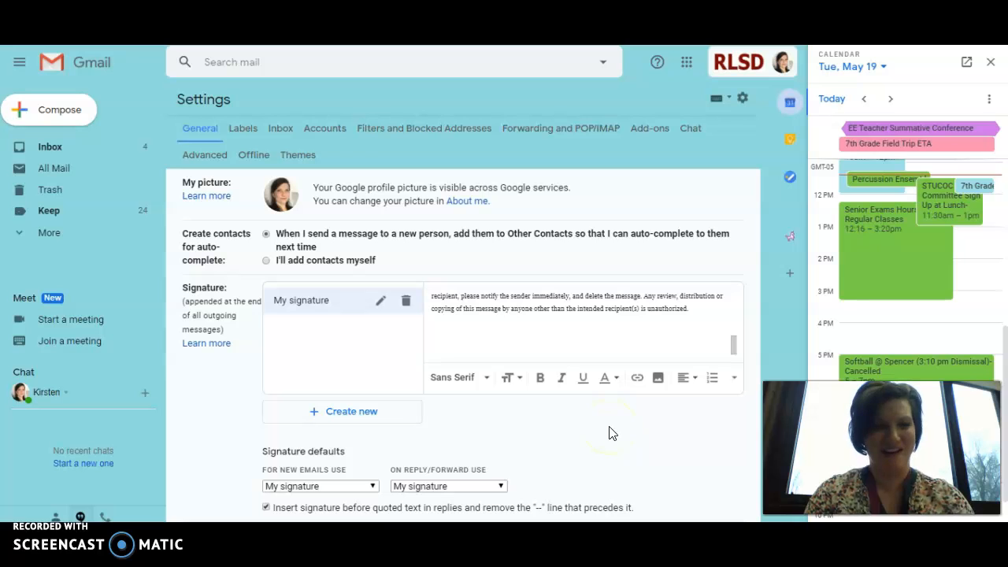
{"action": "scroll", "coordinate": [612, 432], "scroll_direction": "down", "scroll_amount": 2}
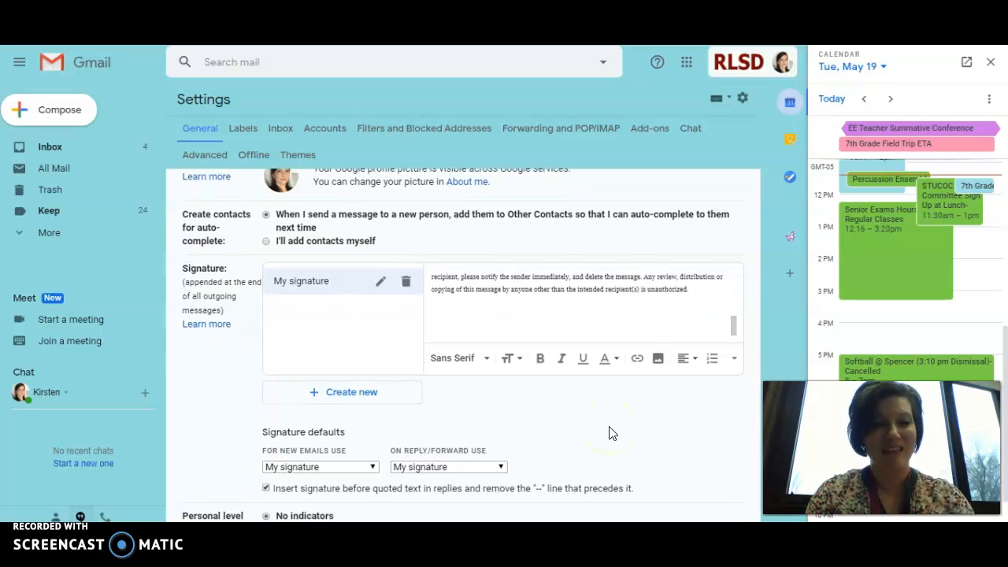
{"action": "scroll", "coordinate": [612, 432], "scroll_direction": "down", "scroll_amount": 2}
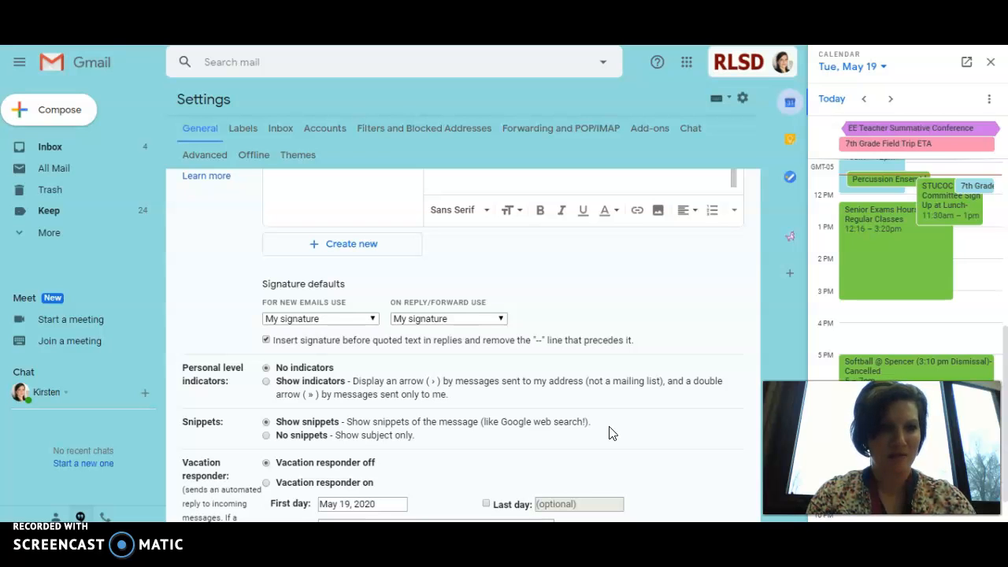
{"action": "scroll", "coordinate": [612, 433], "scroll_direction": "down", "scroll_amount": 5}
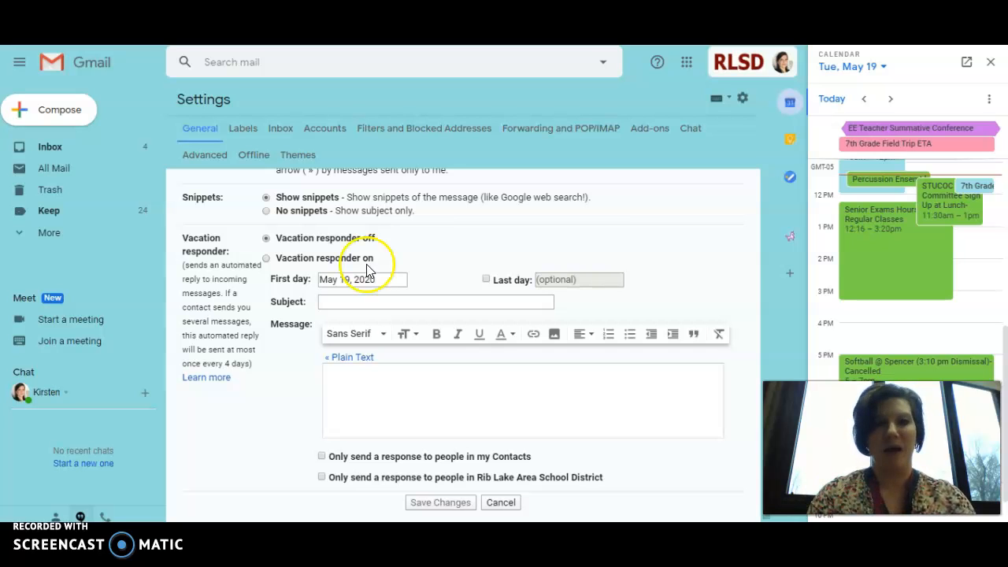
Examine the show and hide options for system labels, categories and custom labels in the label settings, comparing them with the expanded mailbox list.
{"action": "left_click", "coordinate": [245, 136]}
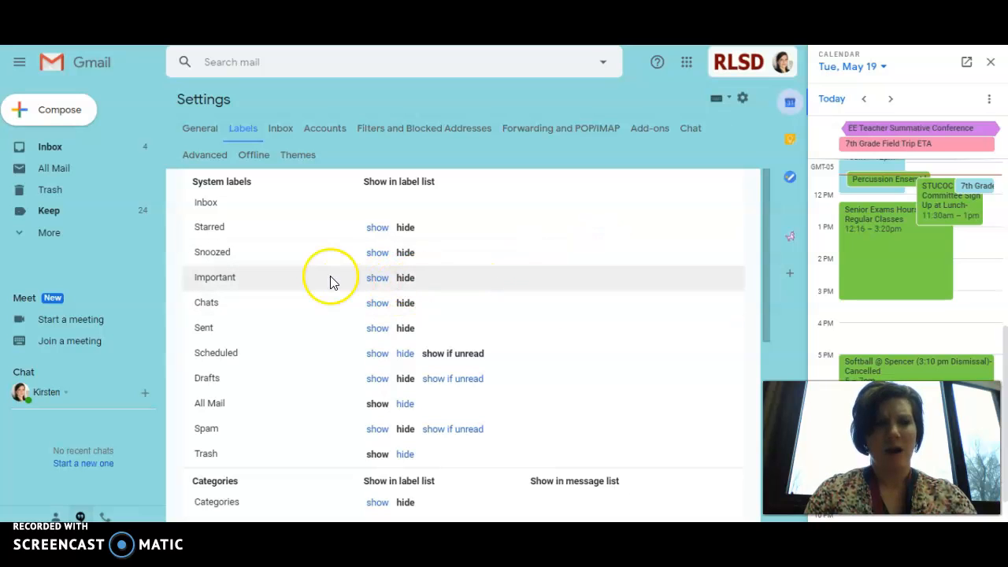
{"action": "left_click", "coordinate": [73, 231]}
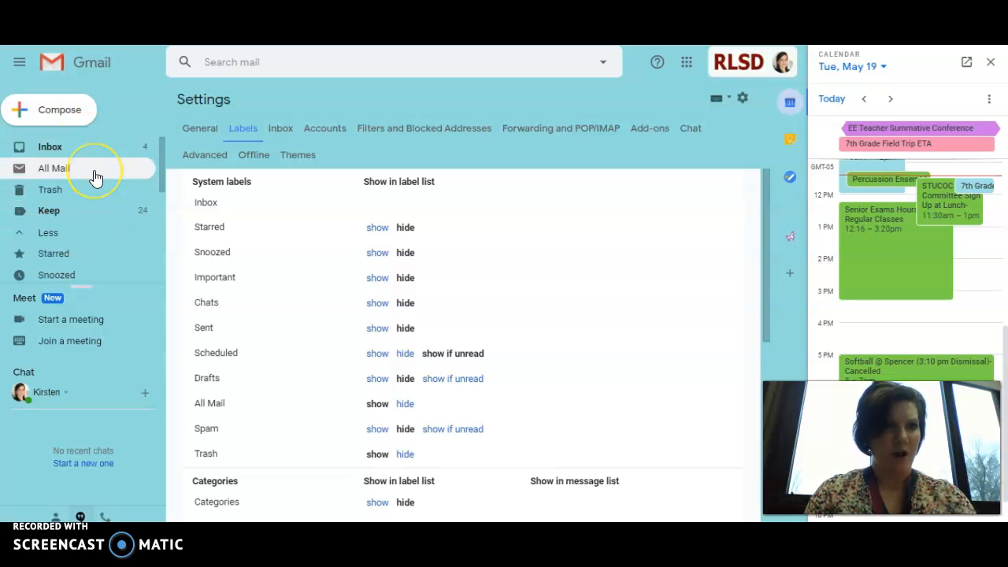
{"action": "scroll", "coordinate": [95, 178], "scroll_direction": "down", "scroll_amount": 5}
{"action": "scroll", "coordinate": [95, 177], "scroll_direction": "up", "scroll_amount": 5}
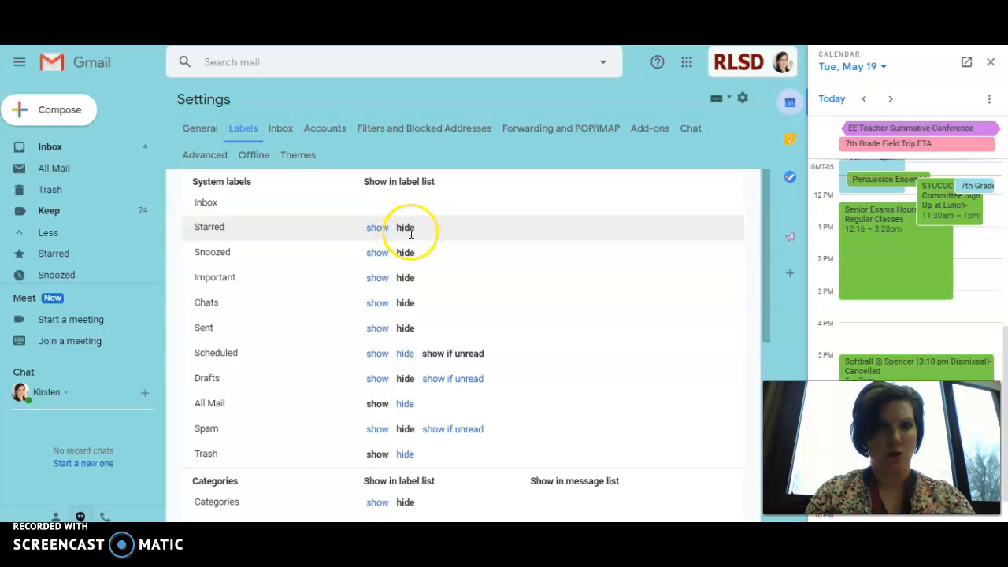
{"action": "scroll", "coordinate": [498, 312], "scroll_direction": "down", "scroll_amount": 4}
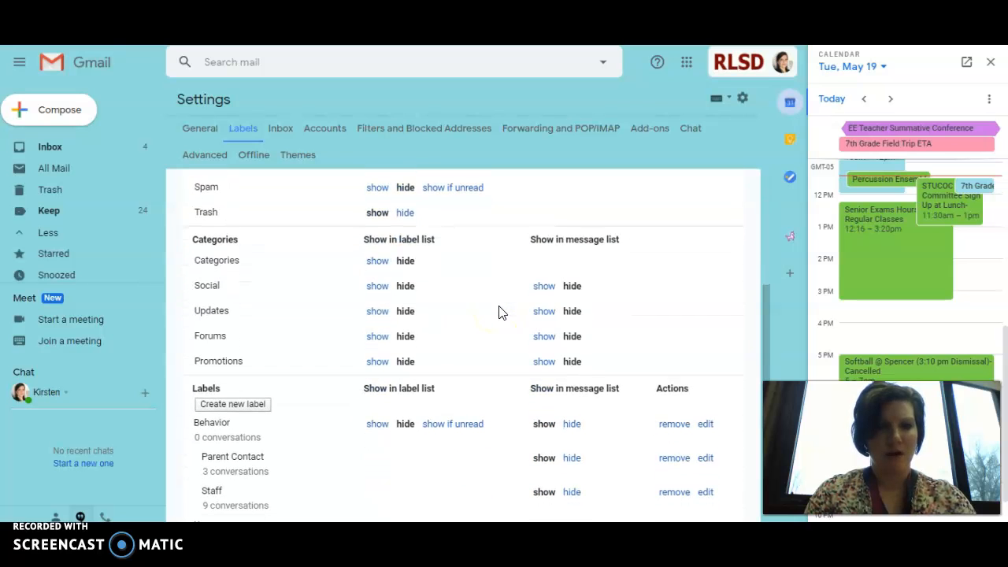
{"action": "scroll", "coordinate": [499, 312], "scroll_direction": "down", "scroll_amount": 2}
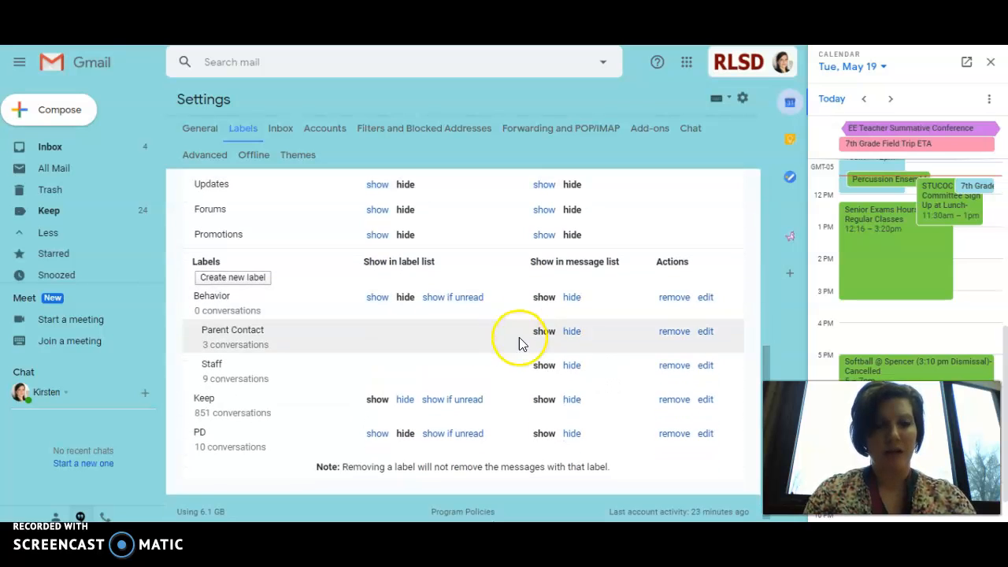
View the options for creating a new label, including nesting, and close the form without creating one.
{"action": "left_click", "coordinate": [236, 281]}
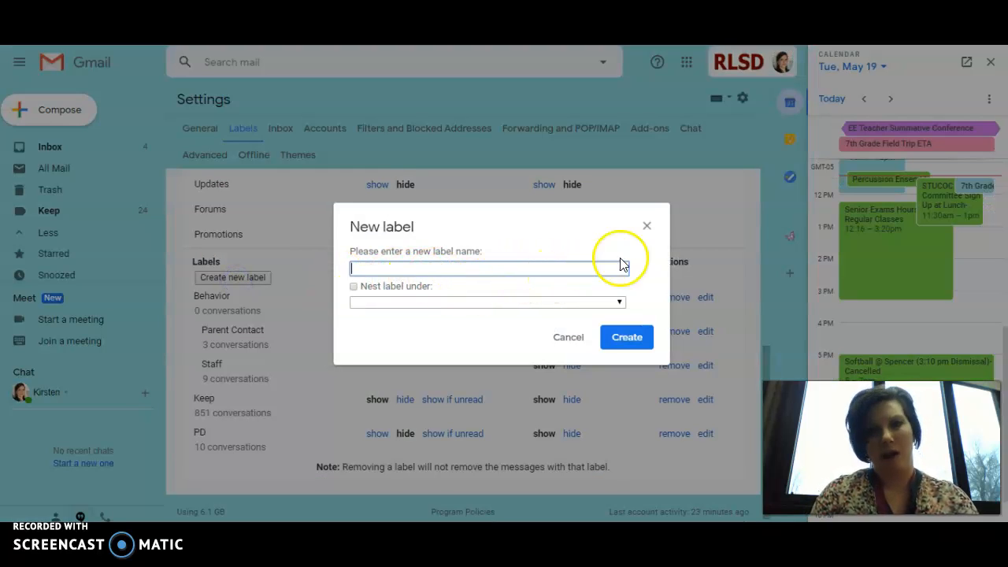
{"action": "left_click", "coordinate": [647, 228]}
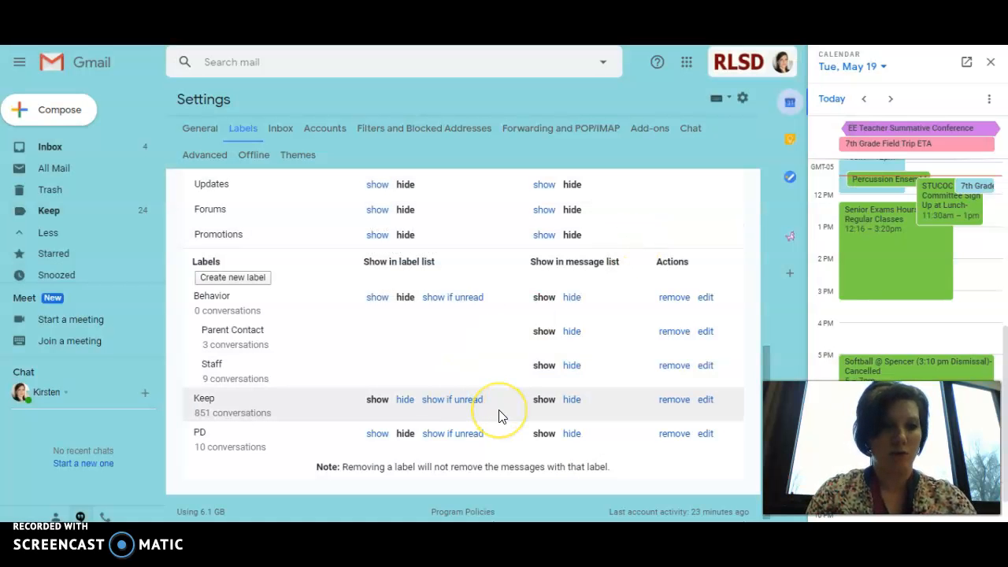
{"action": "scroll", "coordinate": [498, 415], "scroll_direction": "up", "scroll_amount": 5}
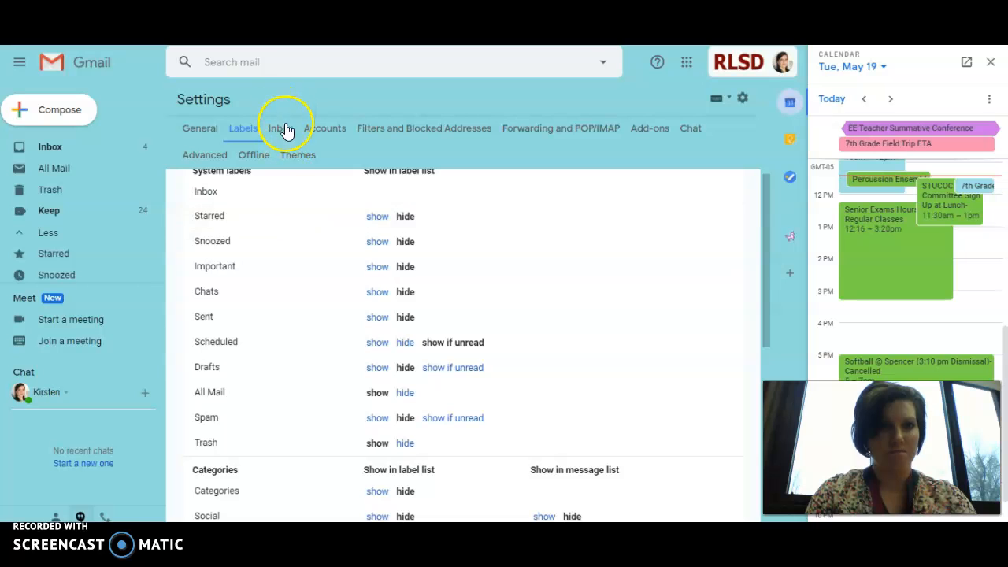
View the inbox type and category options in the inbox settings and return to the message list.
{"action": "left_click", "coordinate": [283, 128]}
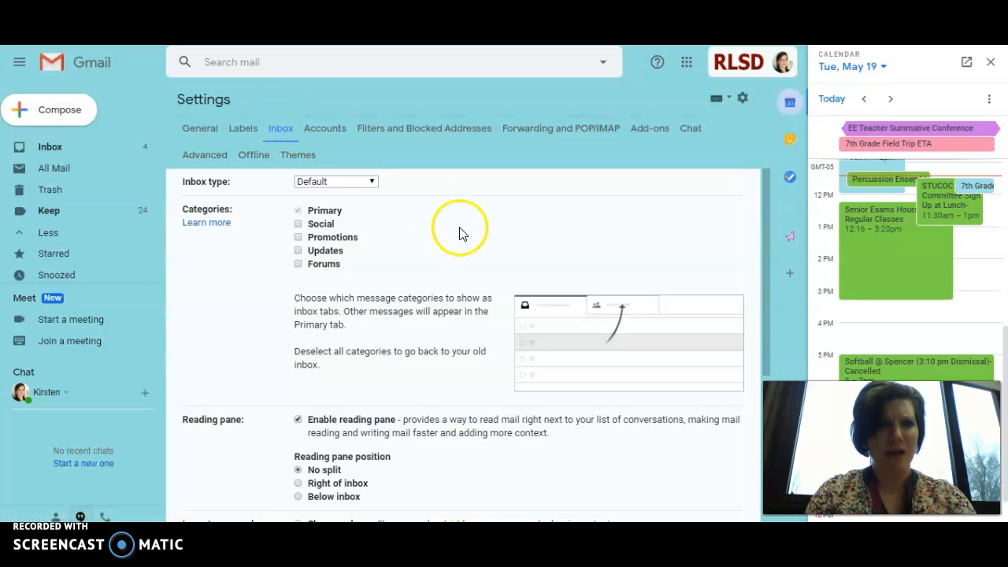
{"action": "mouse_move", "coordinate": [346, 236]}
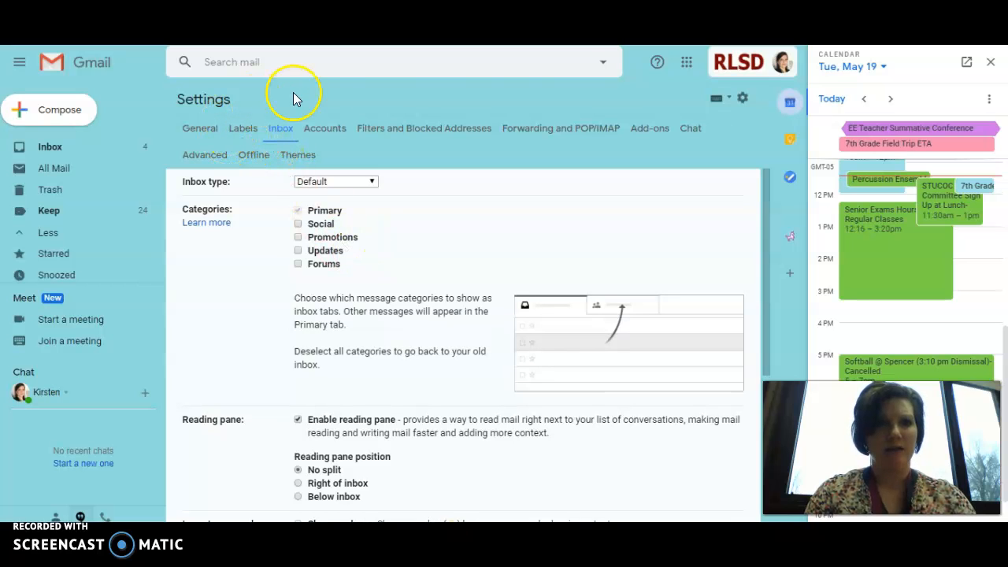
{"action": "left_click", "coordinate": [71, 148]}
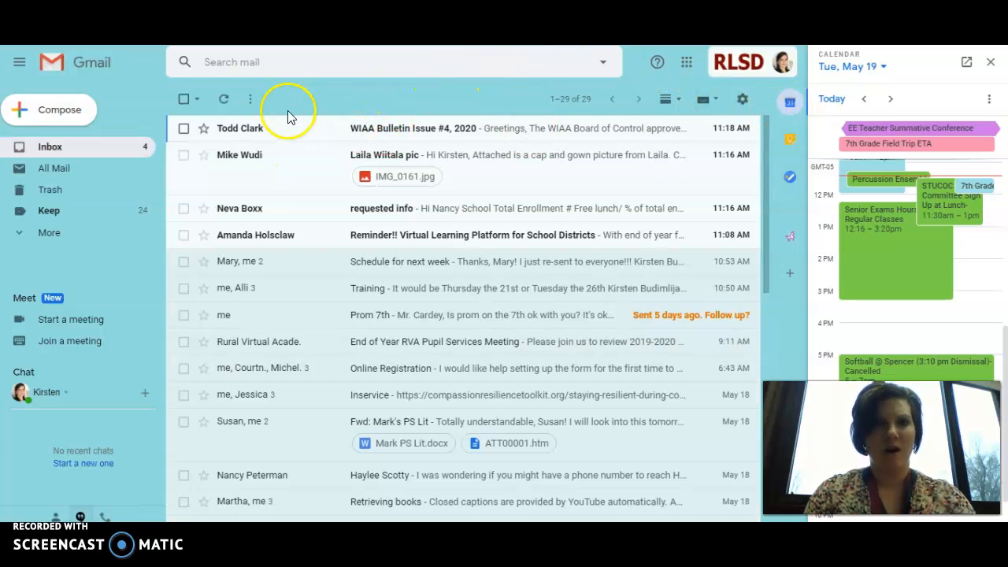
Reopen the inbox settings and review the options for categories, reading pane, importance markers and filtered mail.
{"action": "left_click", "coordinate": [740, 102]}
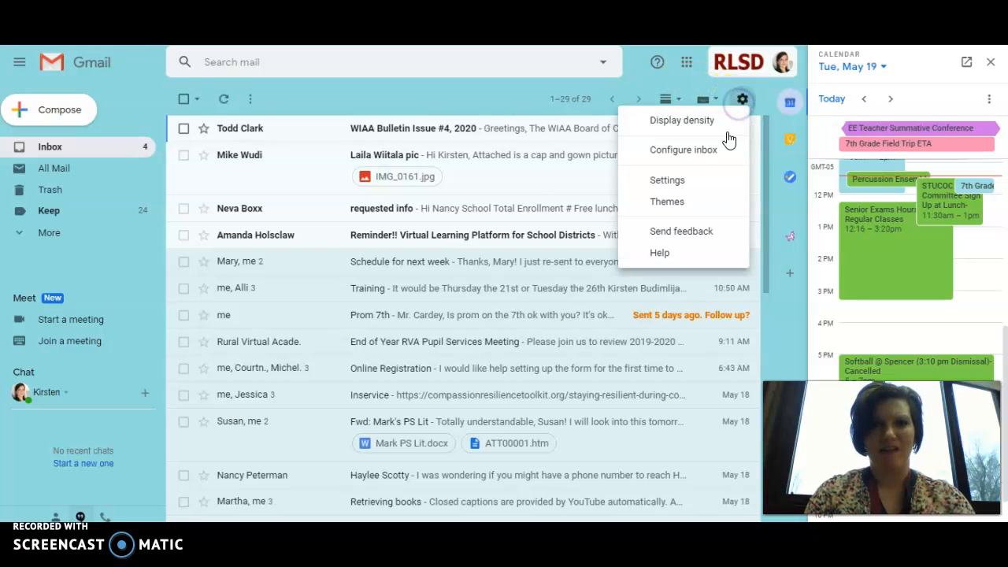
{"action": "left_click", "coordinate": [694, 182]}
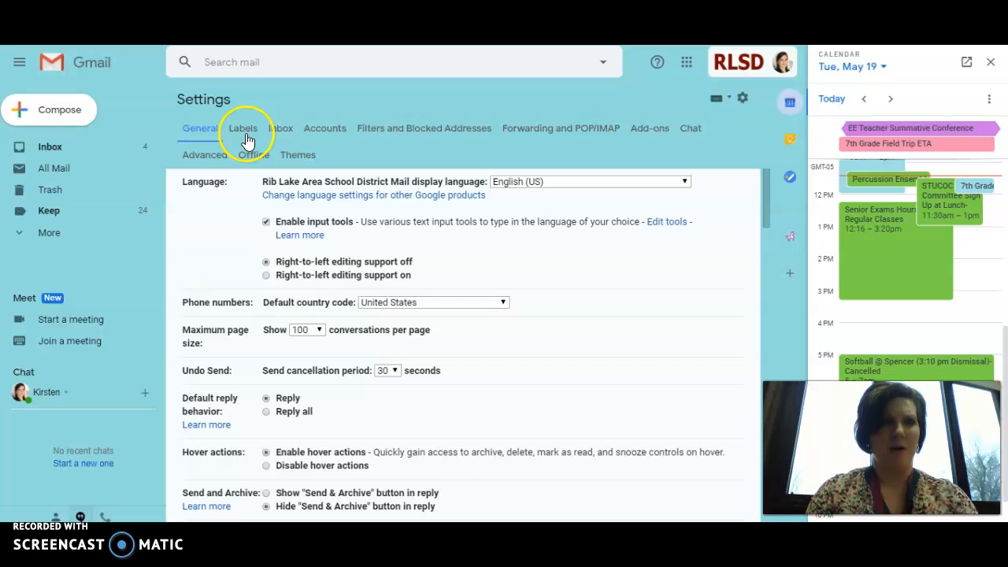
{"action": "left_click", "coordinate": [244, 130]}
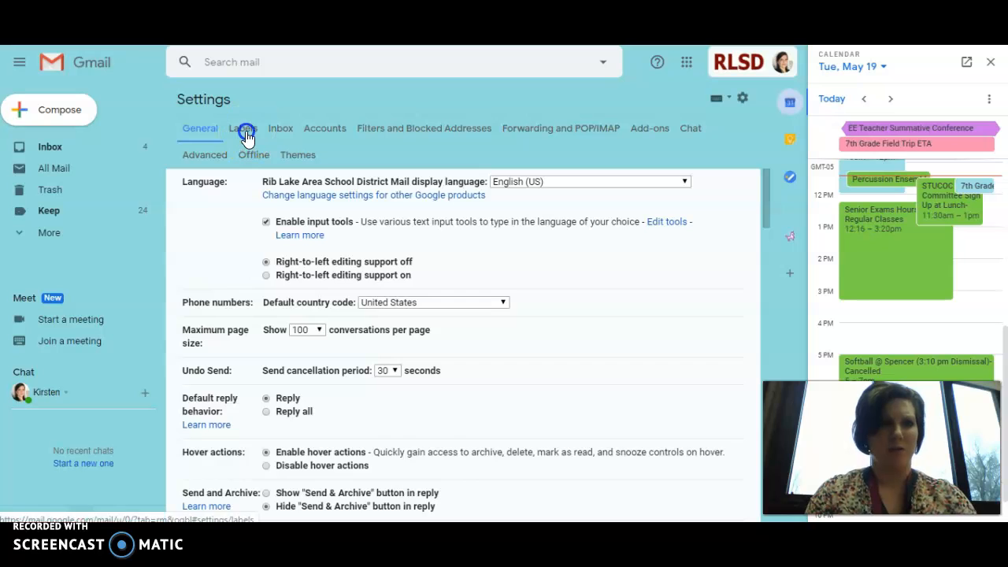
{"action": "left_click", "coordinate": [275, 129]}
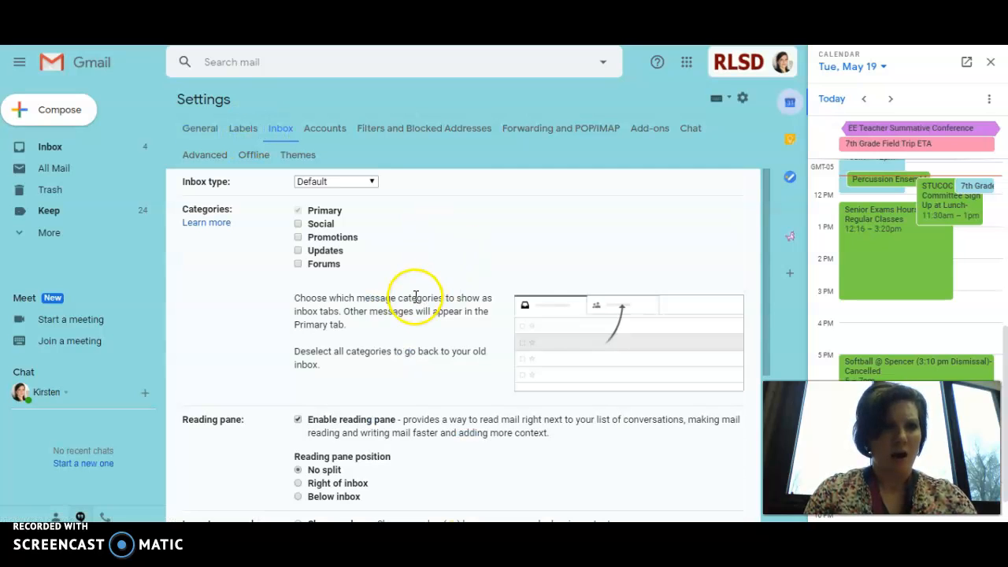
{"action": "scroll", "coordinate": [414, 293], "scroll_direction": "down", "scroll_amount": 3}
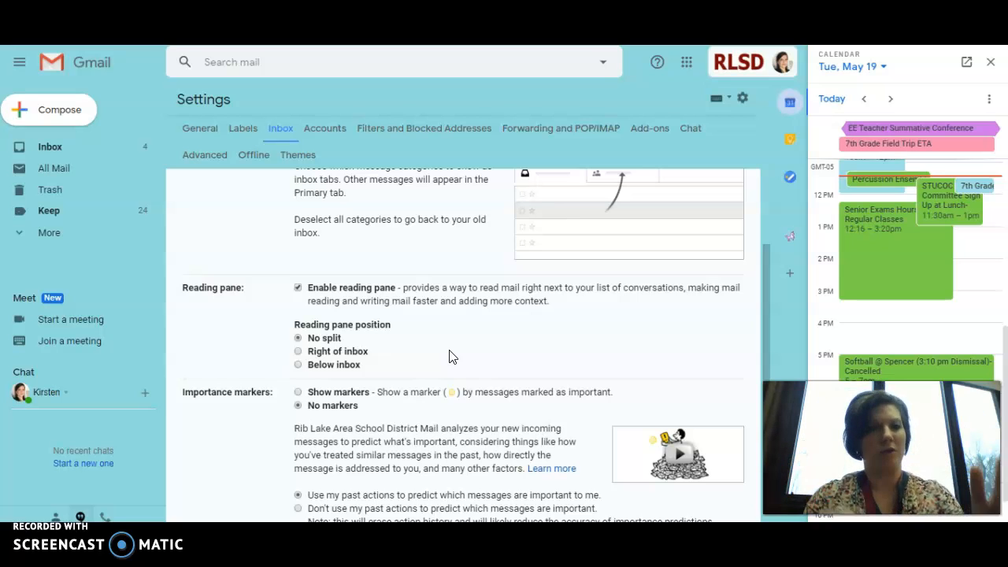
{"action": "scroll", "coordinate": [443, 359], "scroll_direction": "down", "scroll_amount": 3}
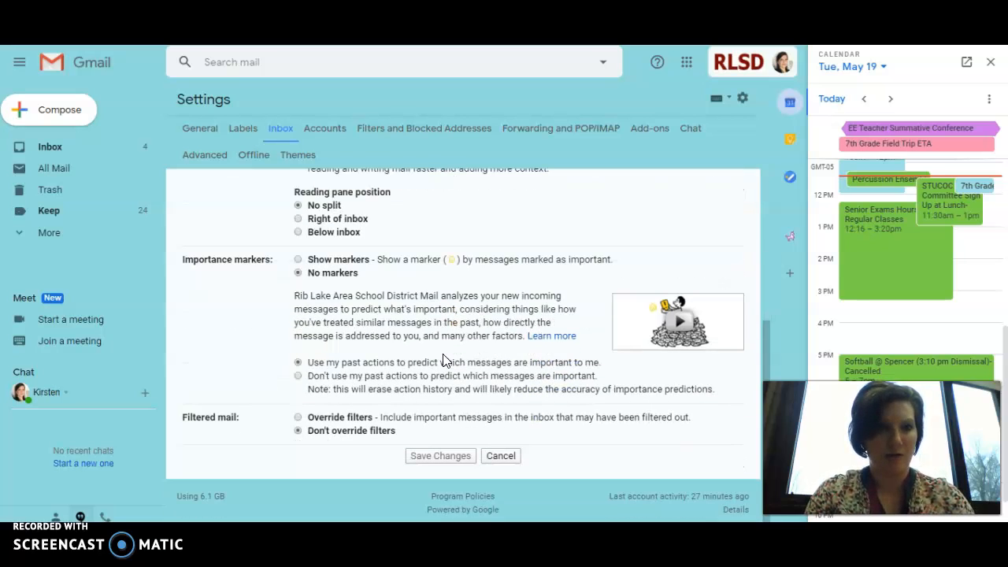
{"action": "scroll", "coordinate": [446, 360], "scroll_direction": "up", "scroll_amount": 3}
Look through the settings for accounts, add-ons and chat.
{"action": "left_click", "coordinate": [330, 128]}
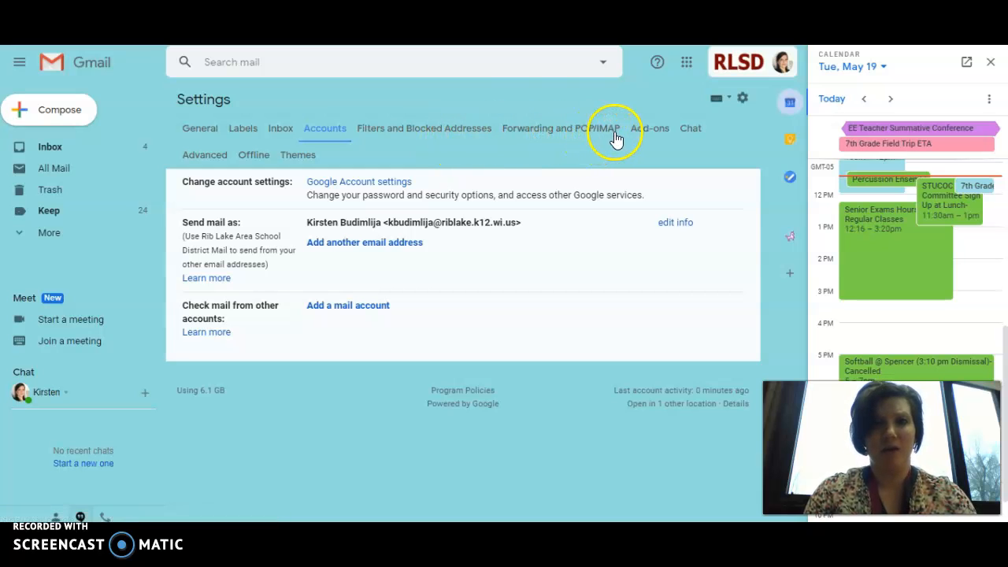
{"action": "left_click", "coordinate": [651, 135]}
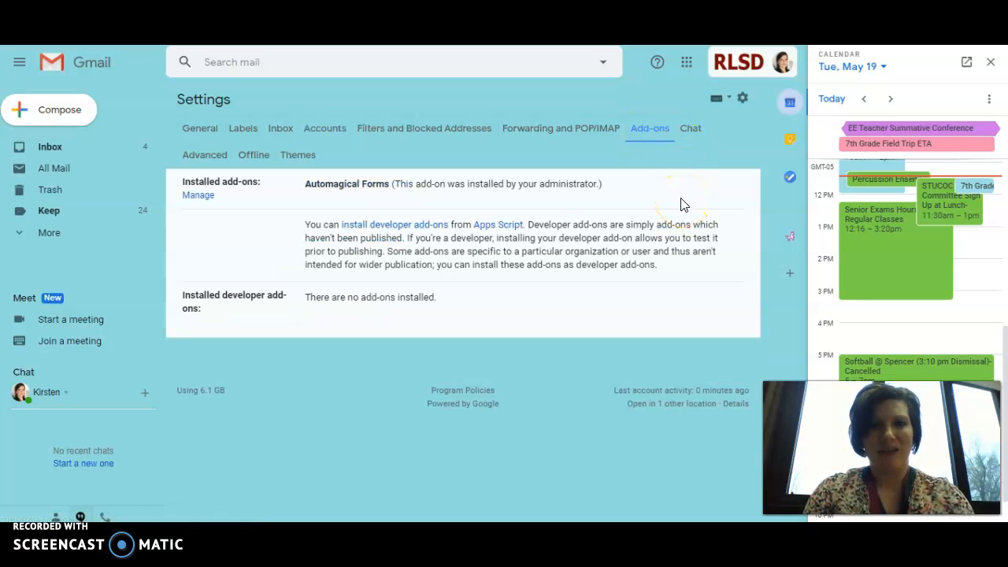
{"action": "left_click", "coordinate": [696, 135]}
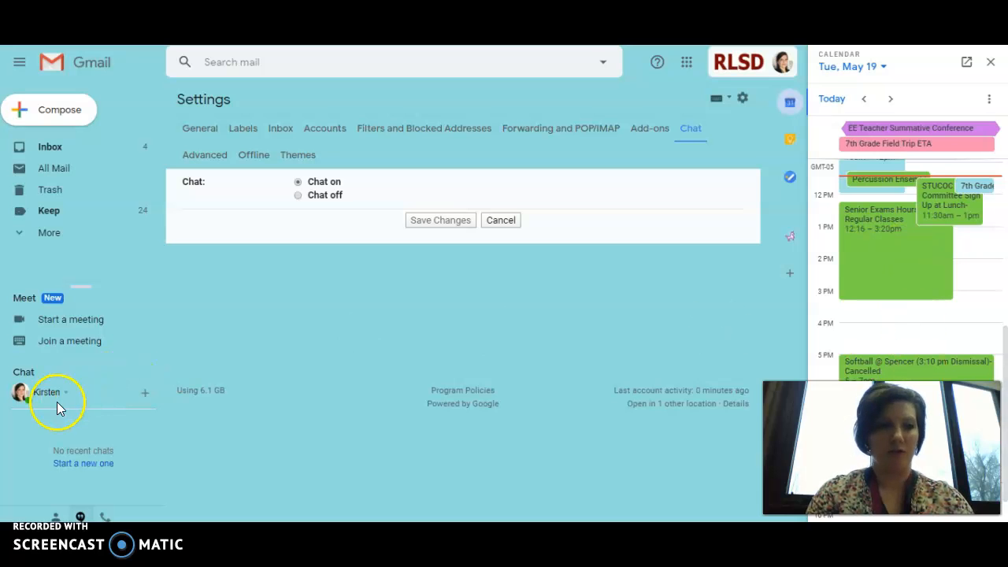
Try a new-chat contact search for "fajf", clear it and close the contact list.
{"action": "left_click", "coordinate": [149, 396]}
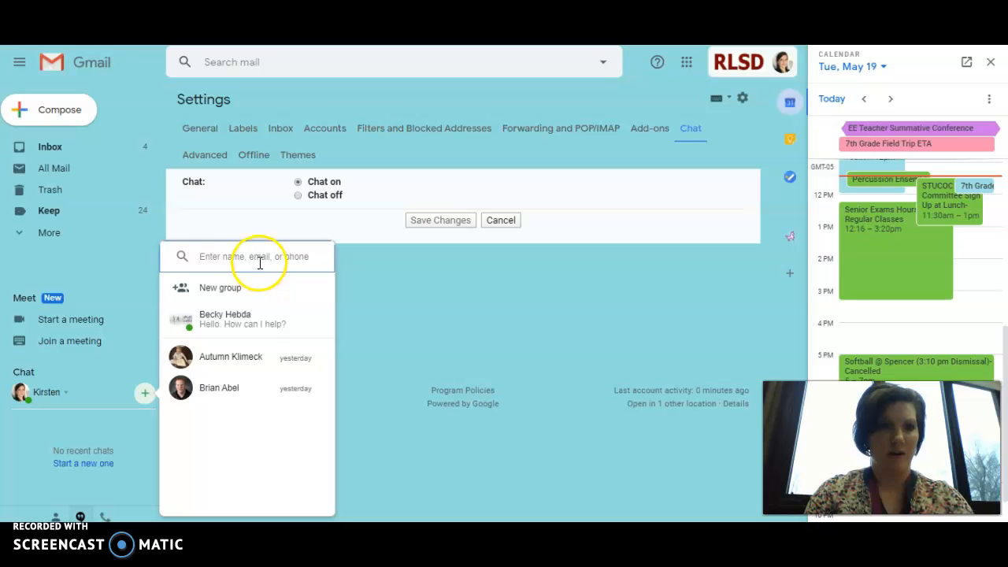
{"action": "type", "text": "fajf"}
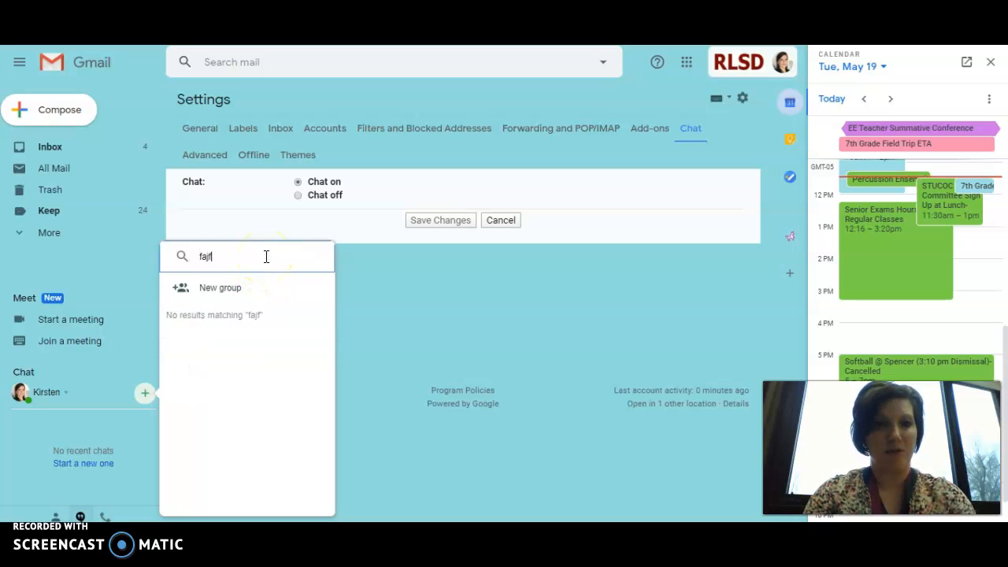
{"action": "key", "text": "BackSpace"}
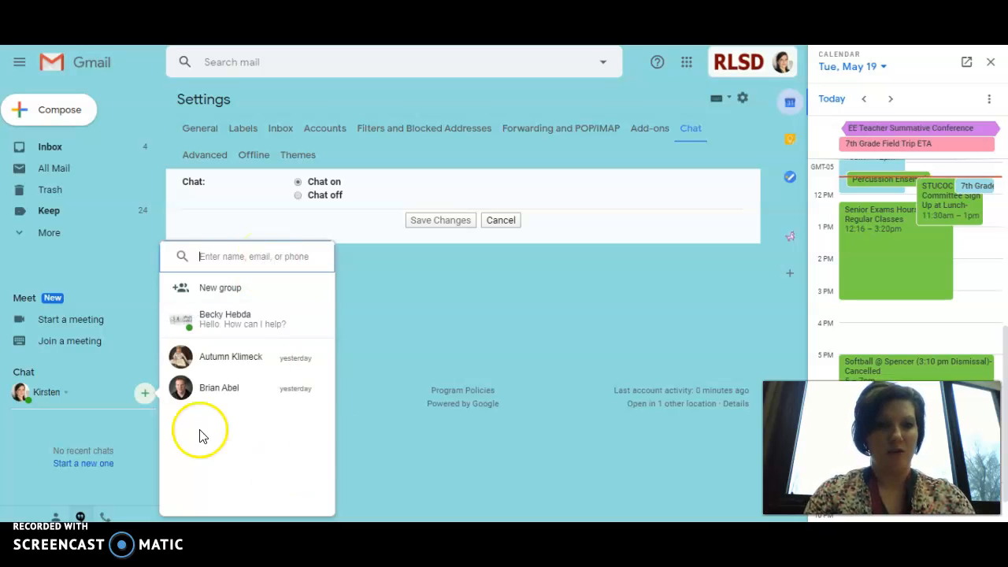
{"action": "left_click", "coordinate": [506, 467]}
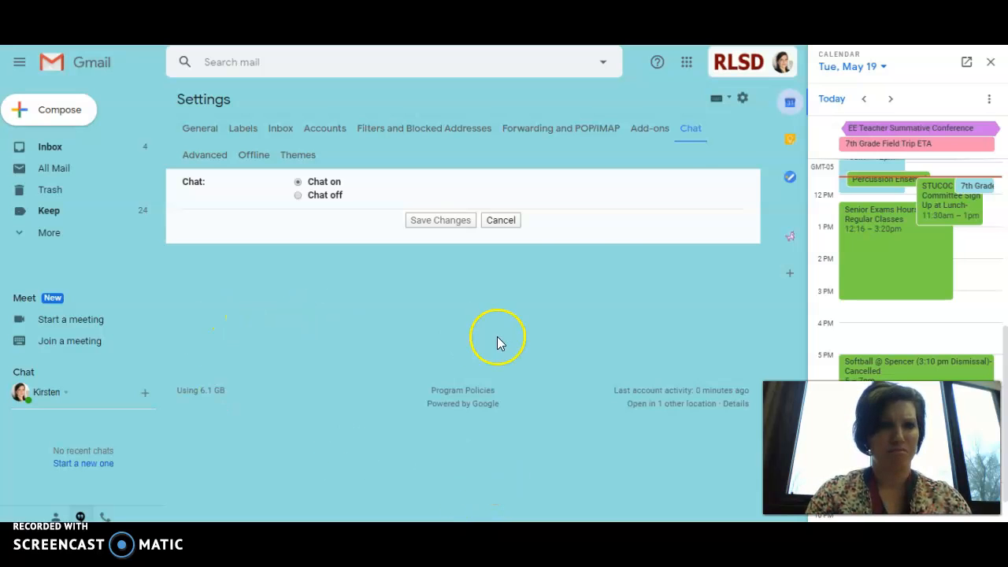
Review the advanced settings for auto-advance, templates, custom keyboard shortcuts, right-side chat and the unread message icon.
{"action": "left_click", "coordinate": [196, 157]}
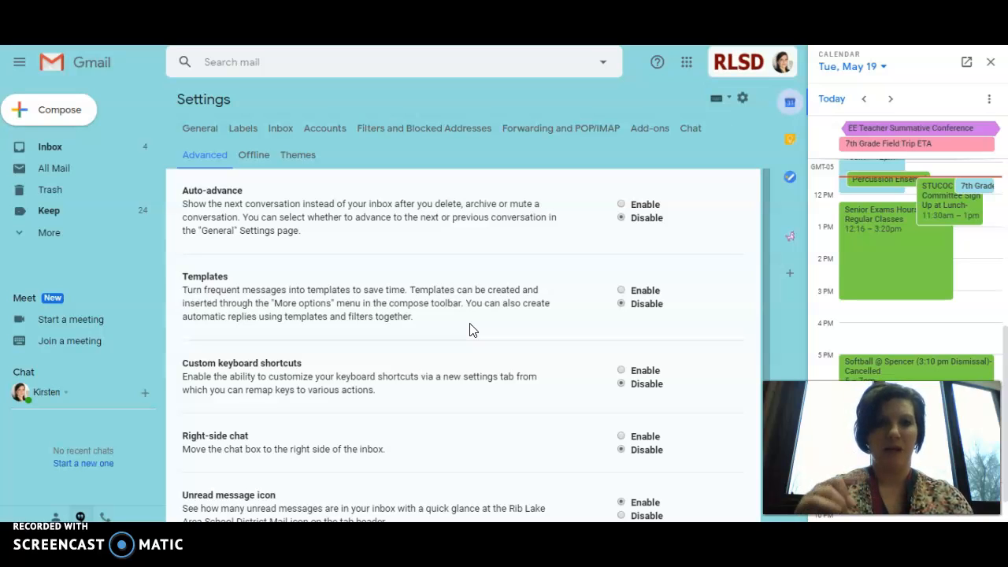
{"action": "scroll", "coordinate": [471, 329], "scroll_direction": "down", "scroll_amount": 2}
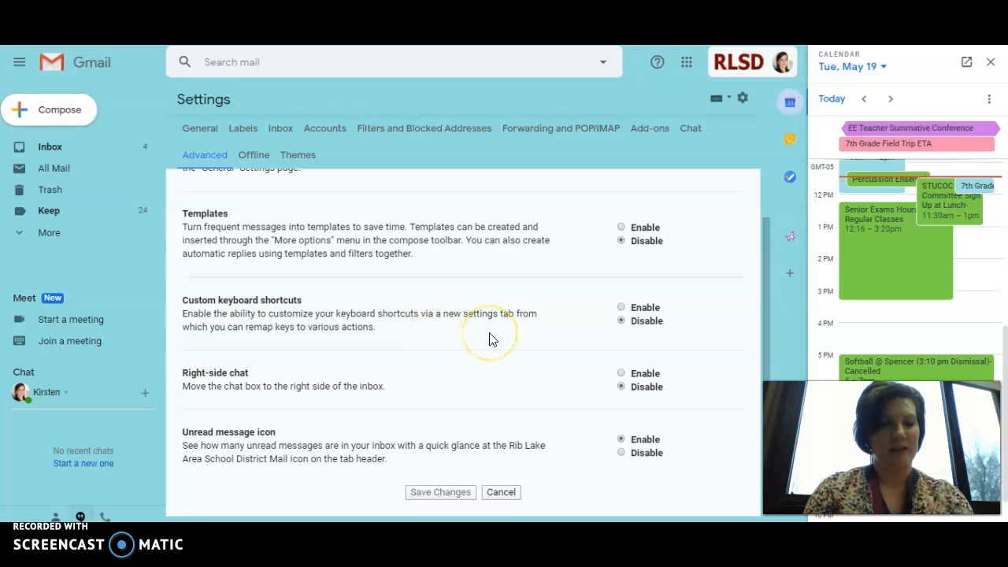
{"action": "scroll", "coordinate": [489, 338], "scroll_direction": "down", "scroll_amount": 1}
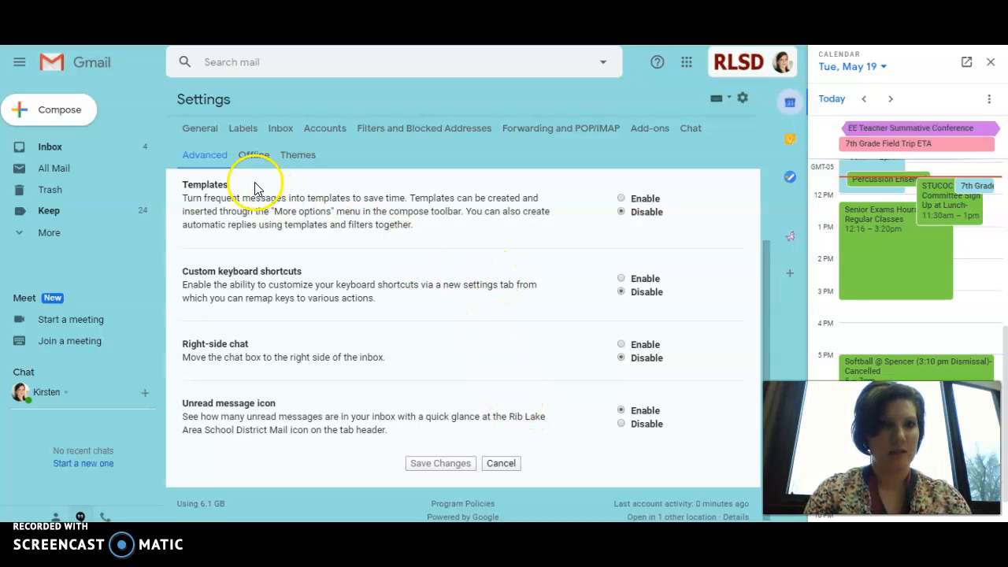
Check the offline and theme settings, browse the available theme images and close the picker without choosing one.
{"action": "left_click", "coordinate": [255, 155]}
{"action": "left_click", "coordinate": [299, 155]}
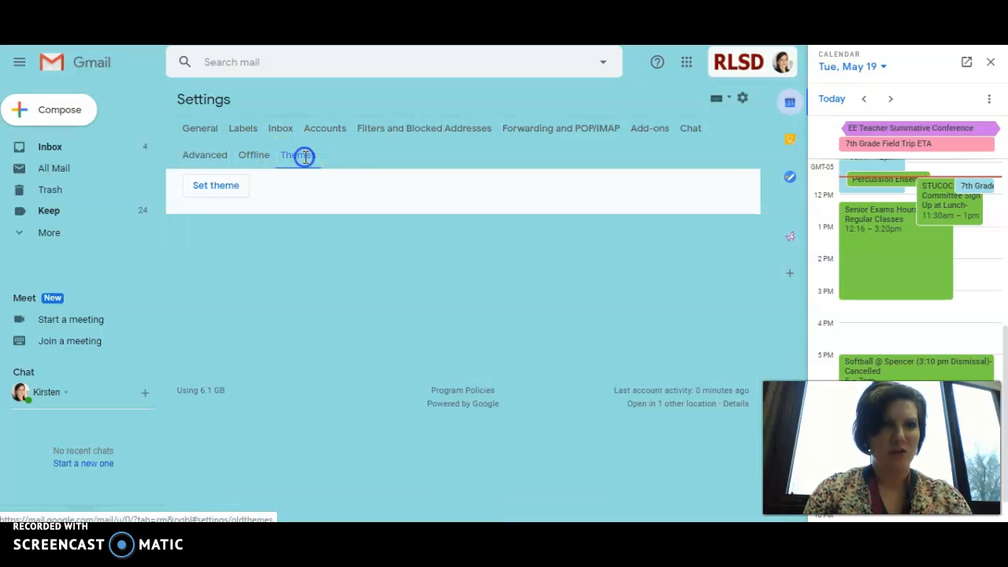
{"action": "left_click", "coordinate": [222, 190]}
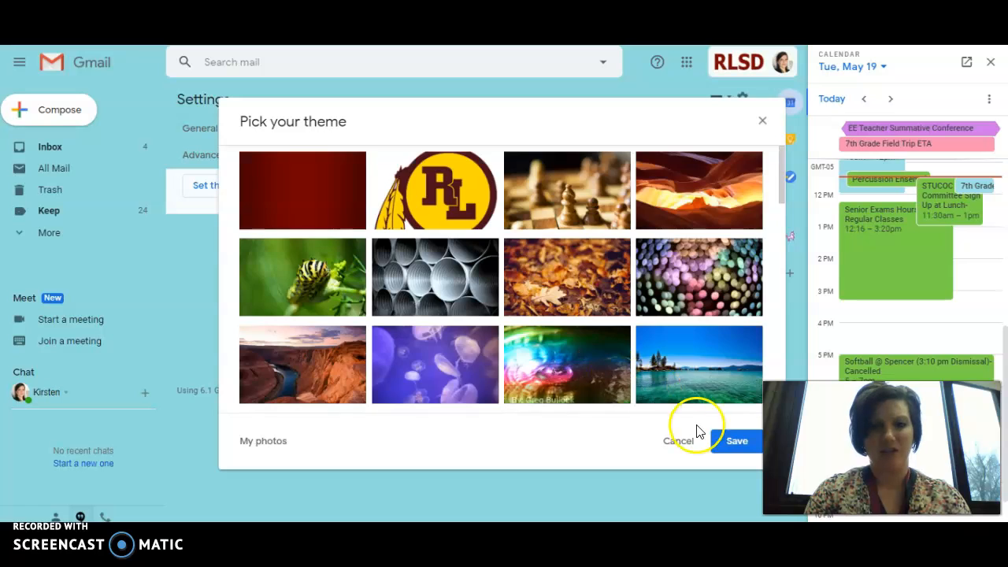
{"action": "scroll", "coordinate": [541, 293], "scroll_direction": "down", "scroll_amount": 5}
{"action": "scroll", "coordinate": [541, 293], "scroll_direction": "up", "scroll_amount": 5}
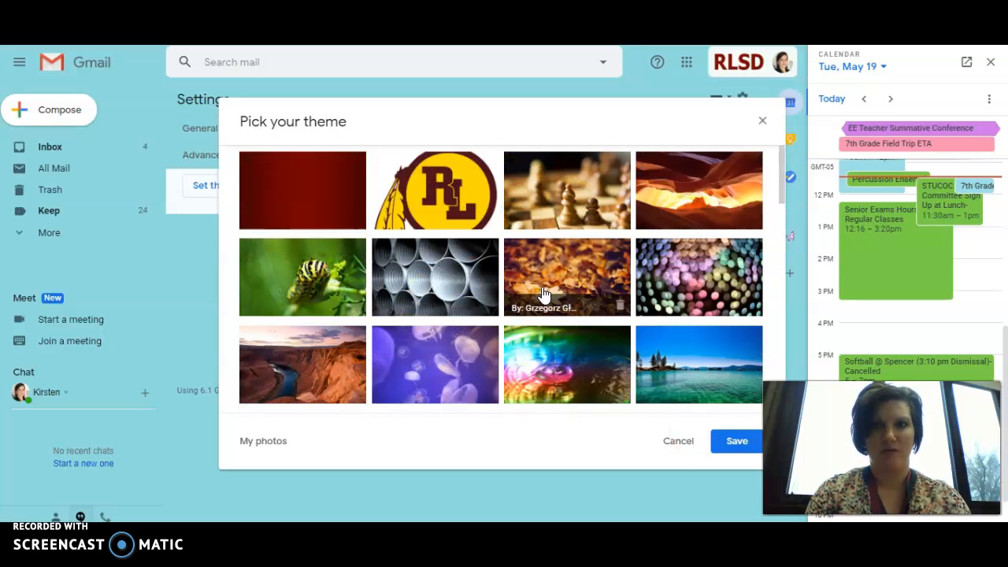
{"action": "left_click", "coordinate": [762, 121]}
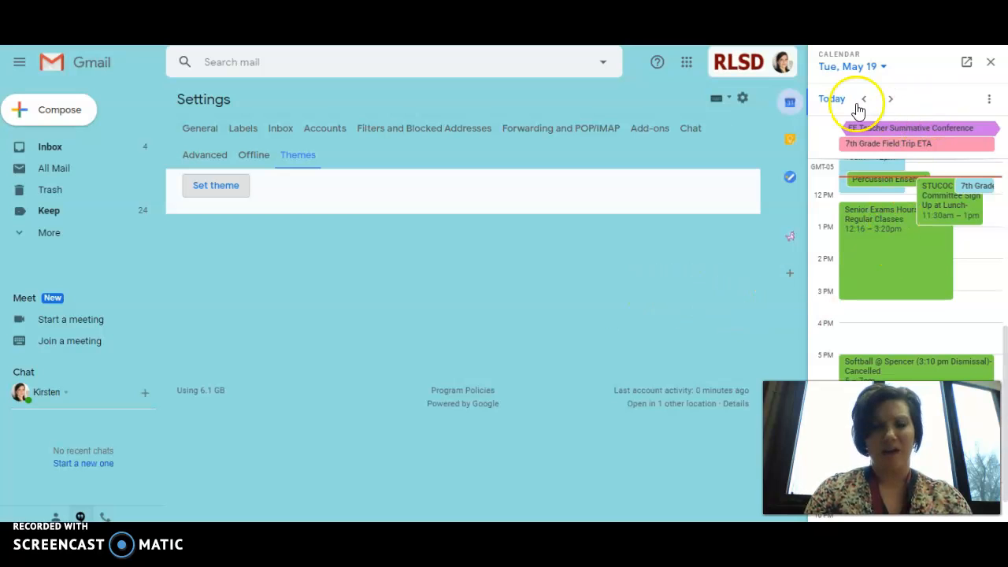
Close and reopen the Calendar side view, look through the day's schedule and check its month date picker.
{"action": "left_click", "coordinate": [790, 102]}
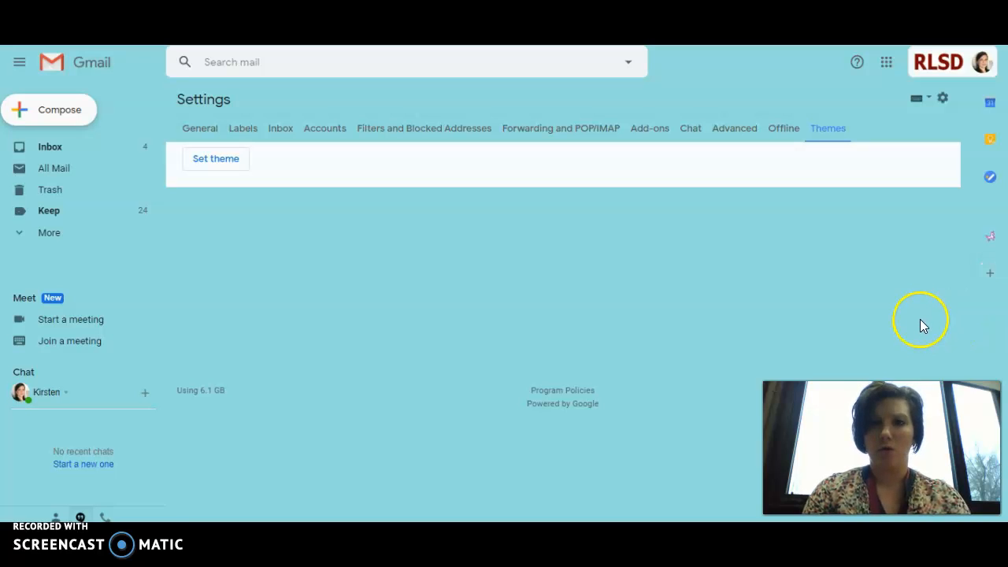
{"action": "left_click", "coordinate": [988, 104]}
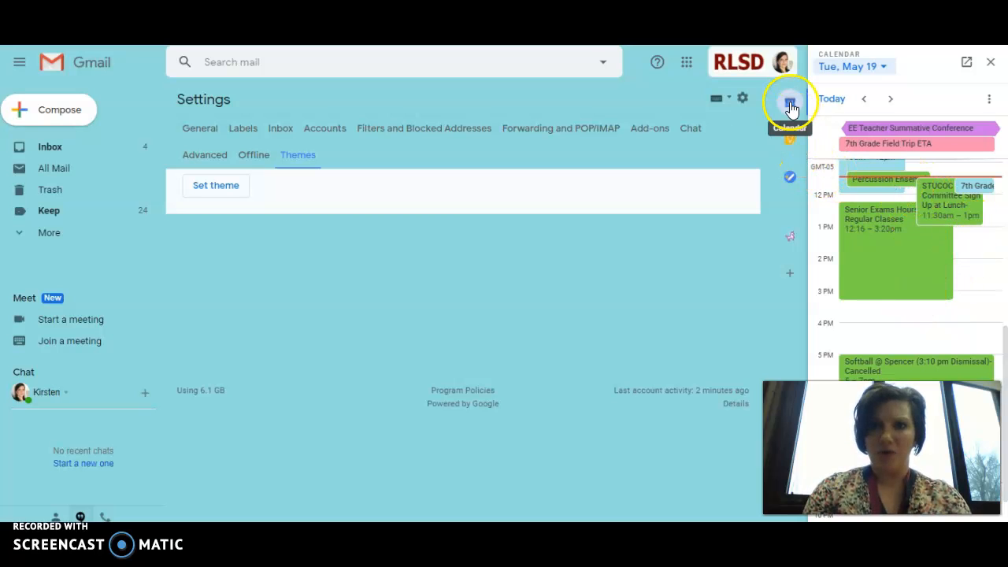
{"action": "scroll", "coordinate": [929, 220], "scroll_direction": "down", "scroll_amount": 1}
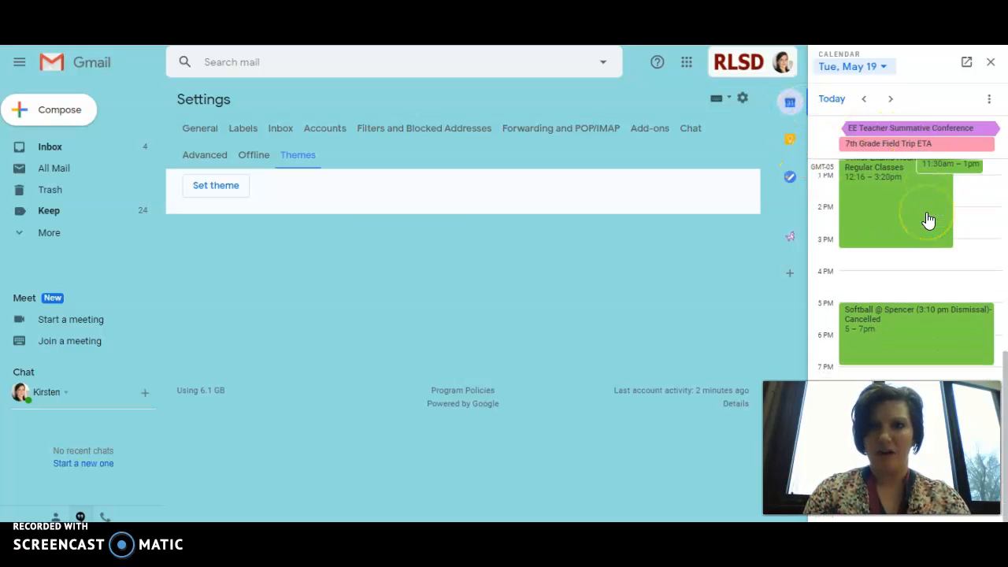
{"action": "scroll", "coordinate": [929, 220], "scroll_direction": "up", "scroll_amount": 5}
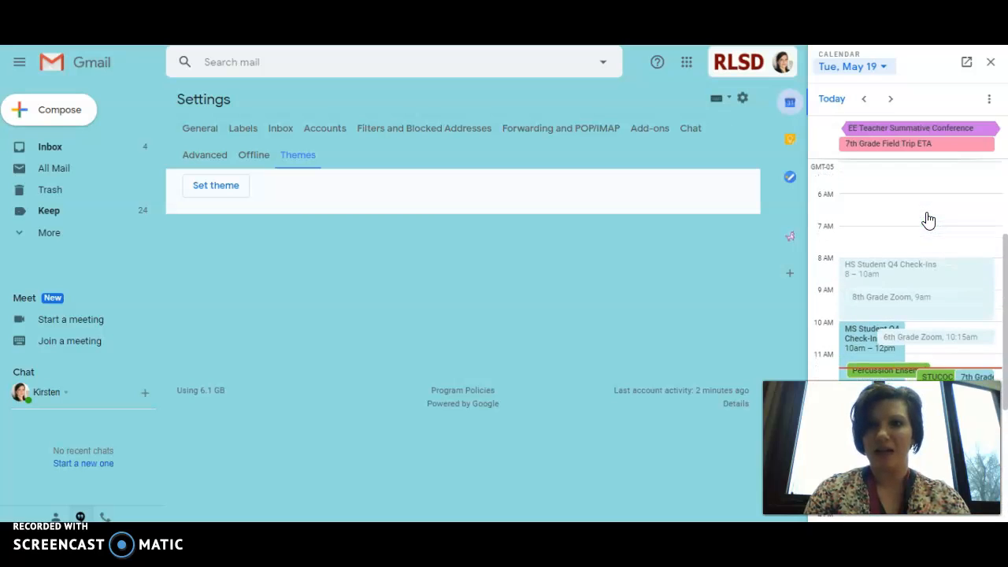
{"action": "scroll", "coordinate": [929, 220], "scroll_direction": "down", "scroll_amount": 2}
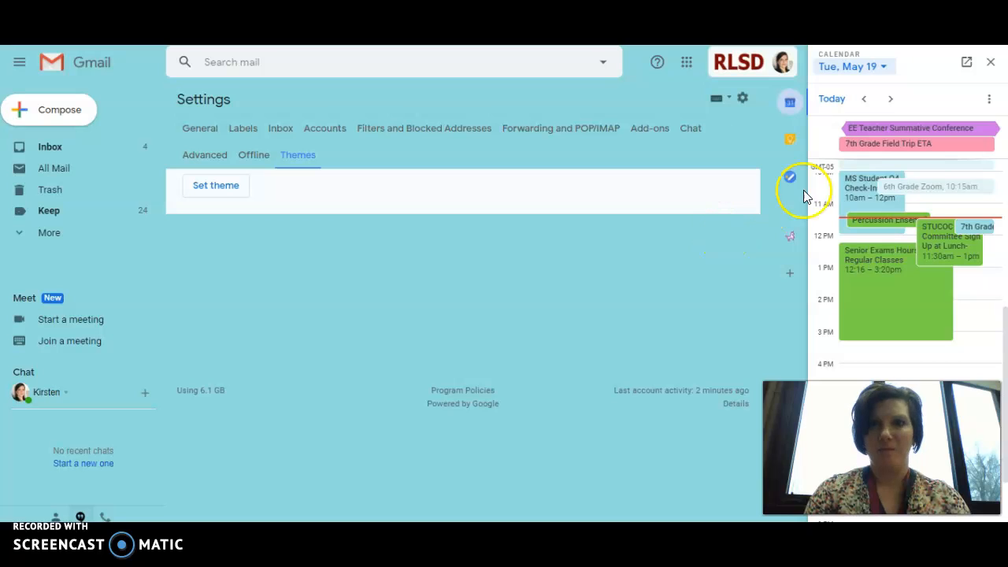
{"action": "left_click", "coordinate": [847, 71]}
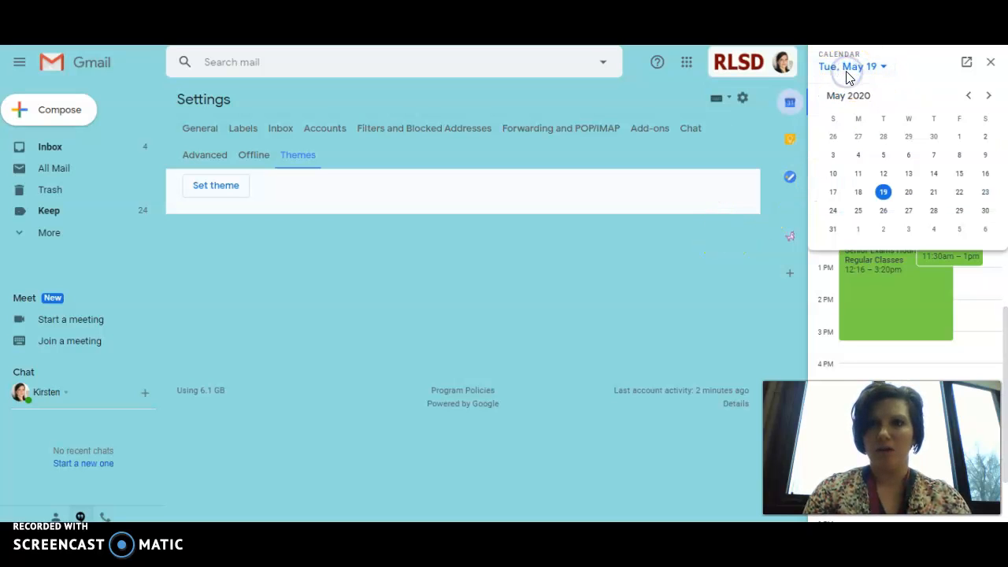
{"action": "left_click", "coordinate": [847, 71]}
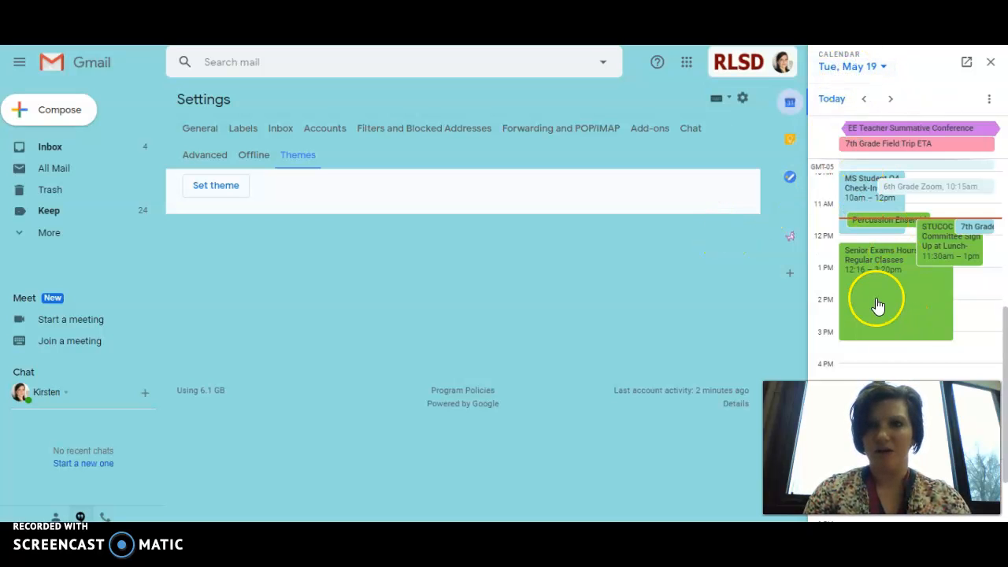
Show the Tasks list beside the inbox and add the "Reminder!! Virtual Learning Platform for School Districts" email to it as a task.
{"action": "left_click", "coordinate": [790, 181]}
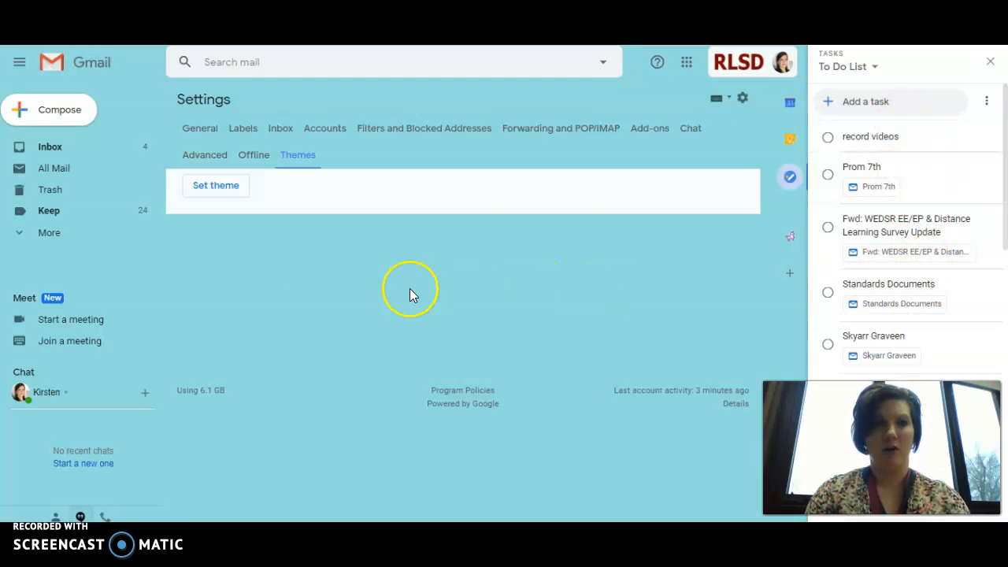
{"action": "left_click", "coordinate": [87, 151]}
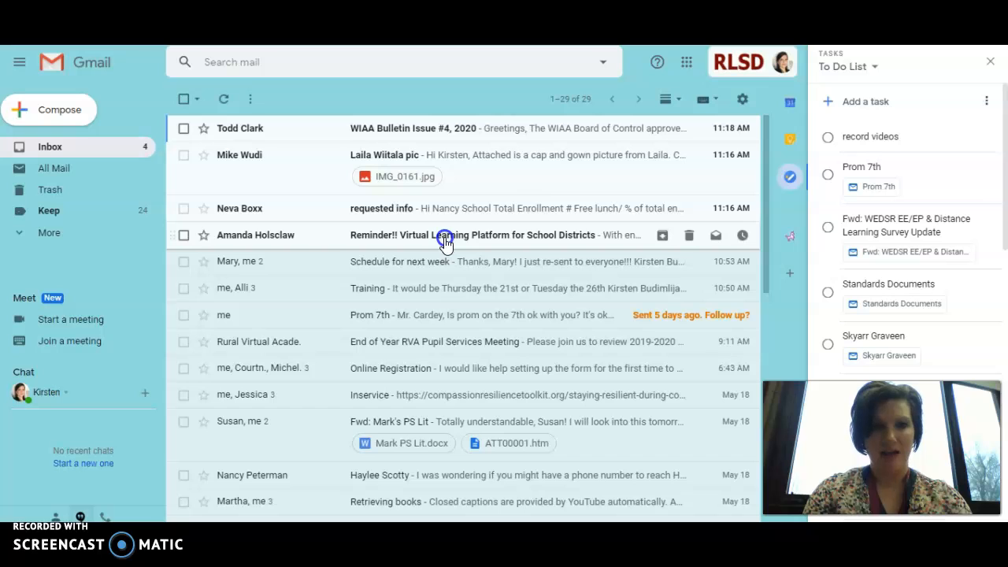
{"action": "left_click_drag", "start_coordinate": [445, 240], "coordinate": [861, 170]}
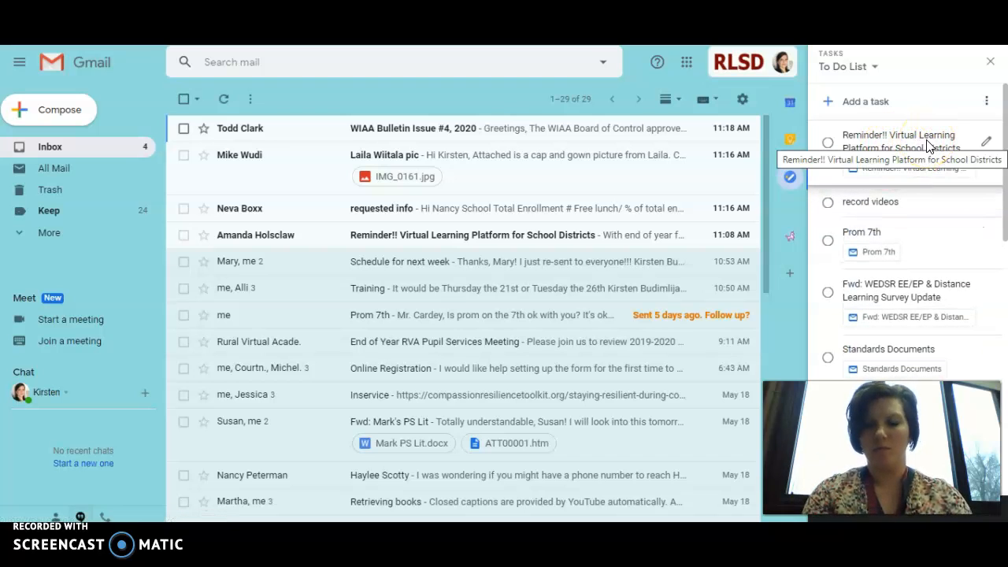
Mark the "Reminder!! Virtual Learning Platform for School Districts" task complete and move its email to Trash.
{"action": "left_click", "coordinate": [829, 146]}
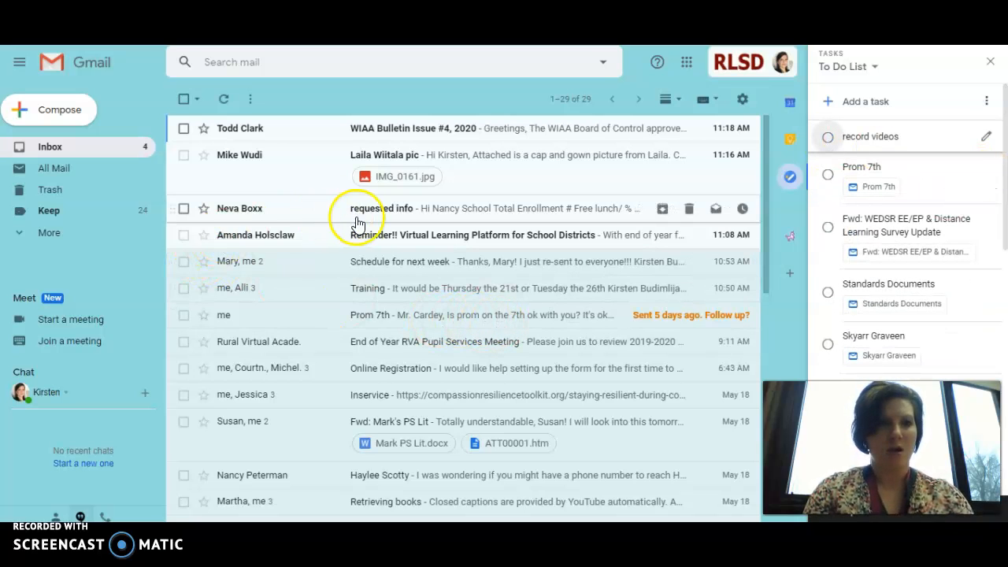
{"action": "left_click", "coordinate": [183, 235]}
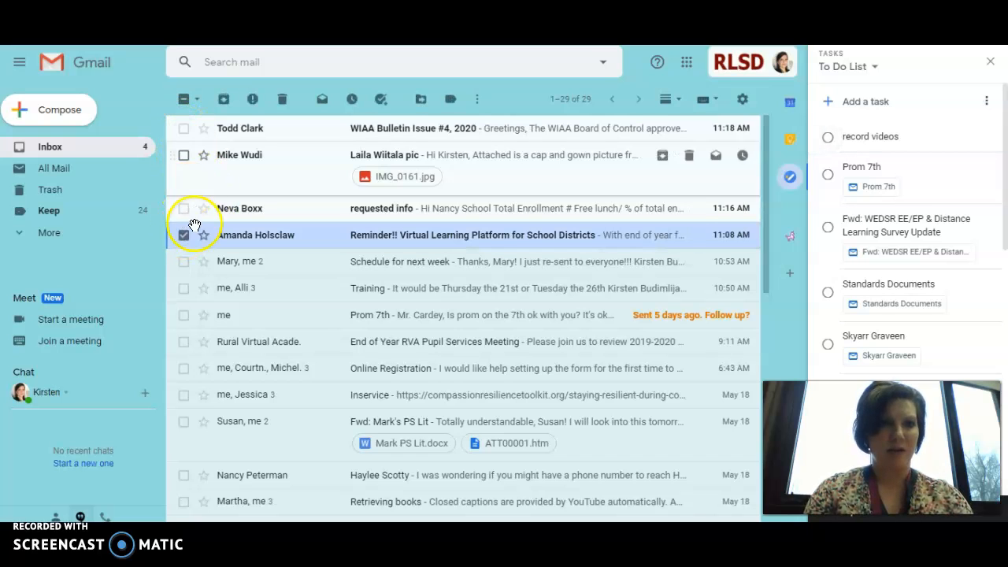
{"action": "left_click", "coordinate": [282, 100]}
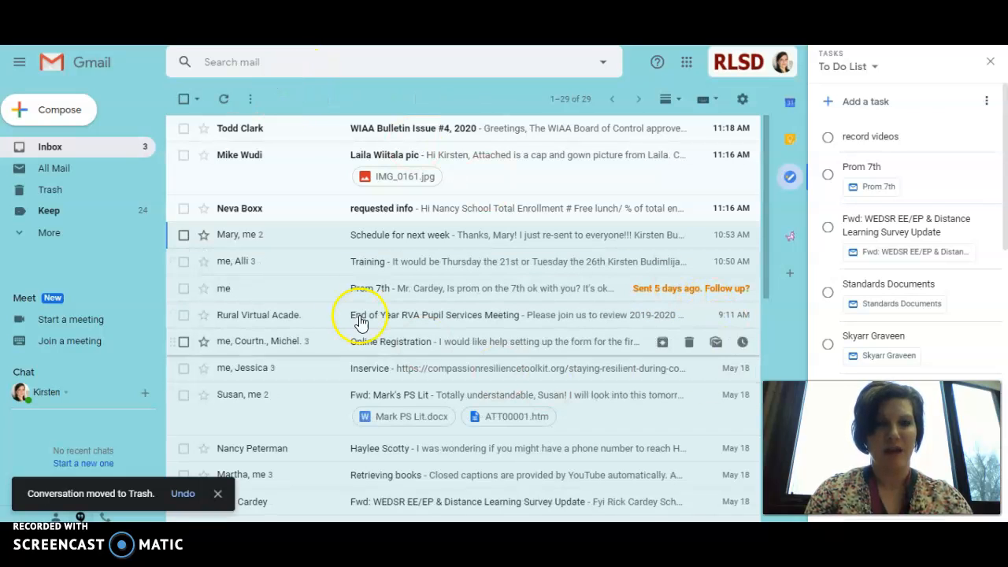
Star the "Schedule for next week" conversation and remove the star again.
{"action": "left_click", "coordinate": [203, 235]}
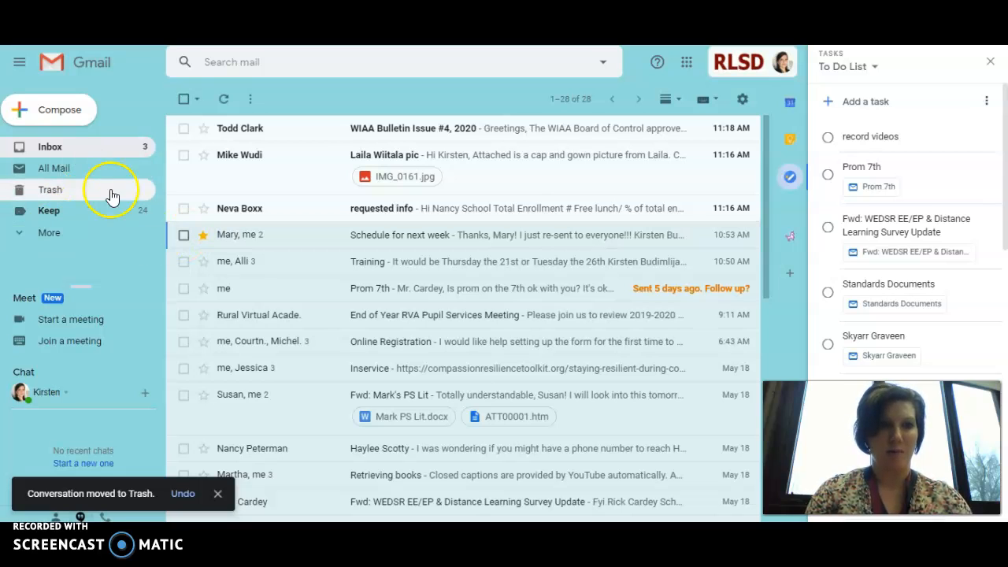
{"action": "left_click", "coordinate": [204, 236]}
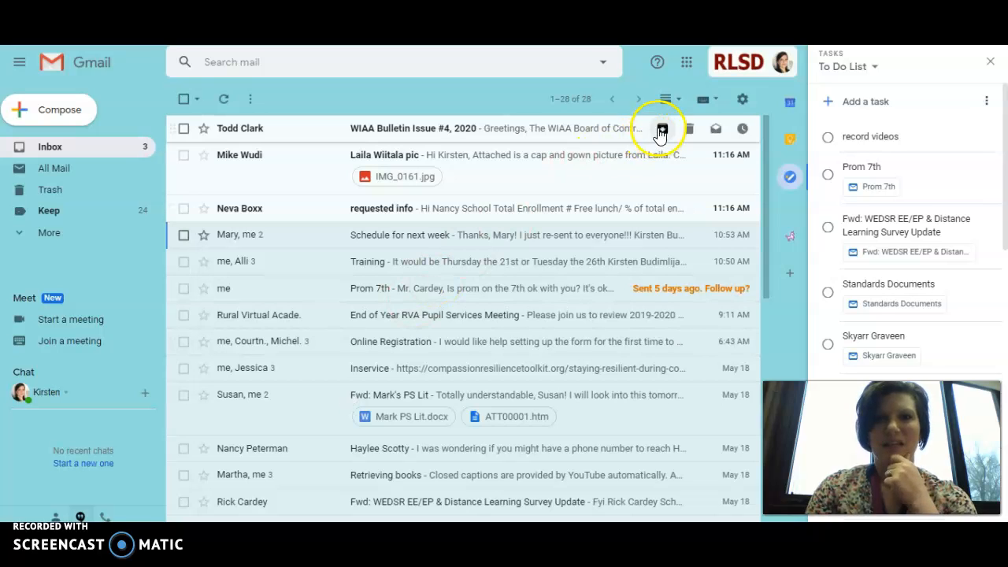
Try the horizontal and vertical split views of the inbox and return it to No split.
{"action": "left_click", "coordinate": [668, 101]}
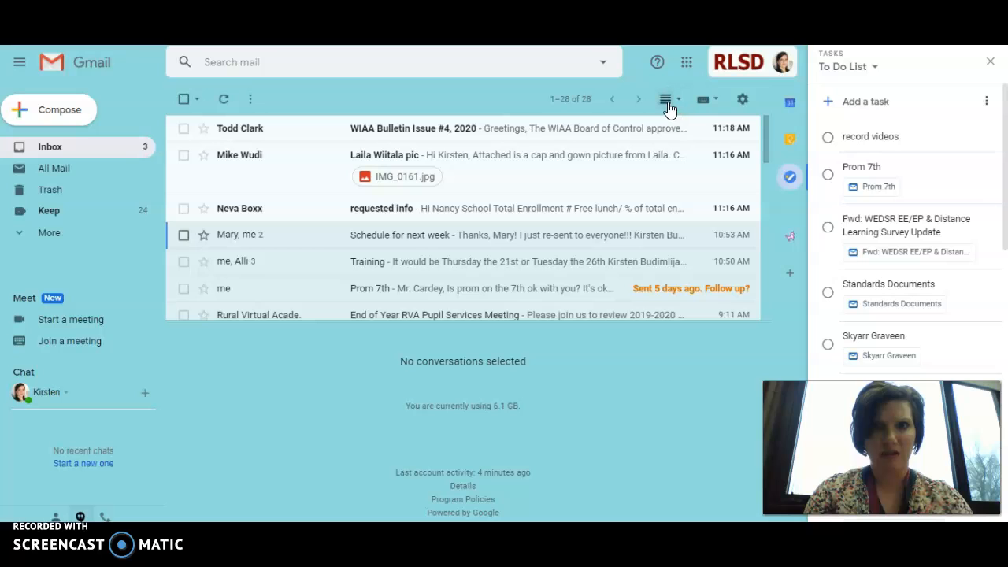
{"action": "left_click", "coordinate": [668, 102]}
{"action": "left_click", "coordinate": [667, 102]}
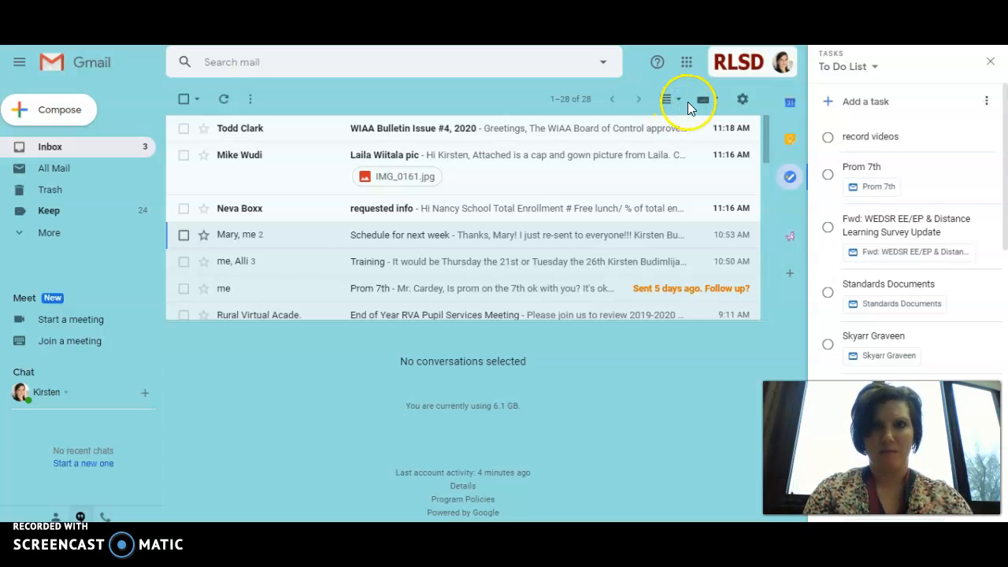
{"action": "left_click", "coordinate": [677, 101]}
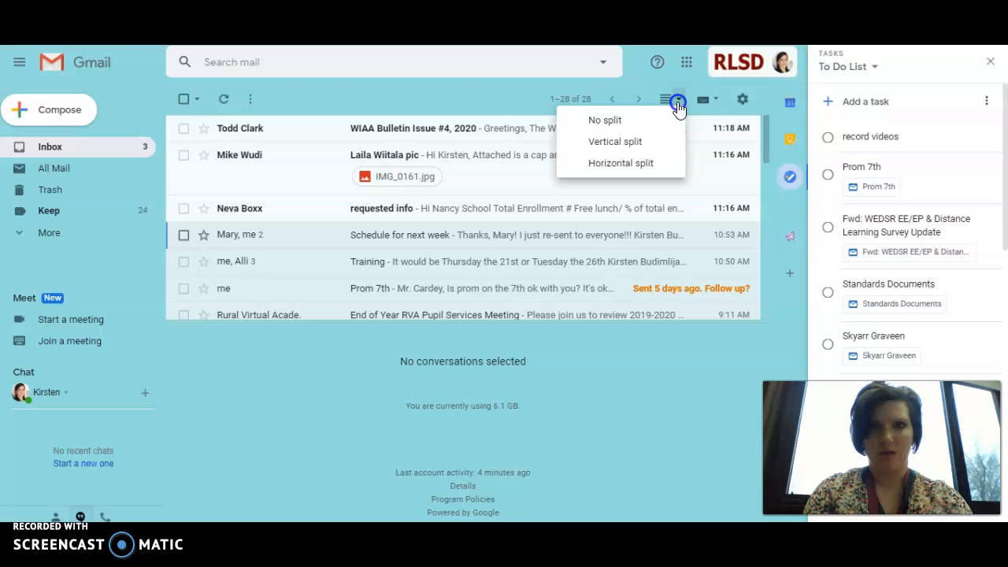
{"action": "left_click", "coordinate": [652, 143]}
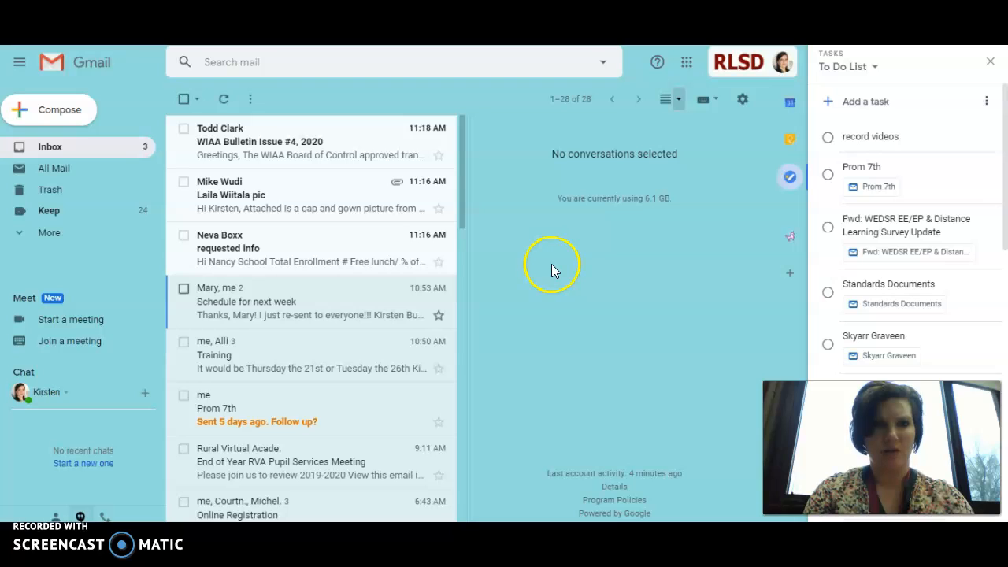
{"action": "left_click", "coordinate": [677, 101]}
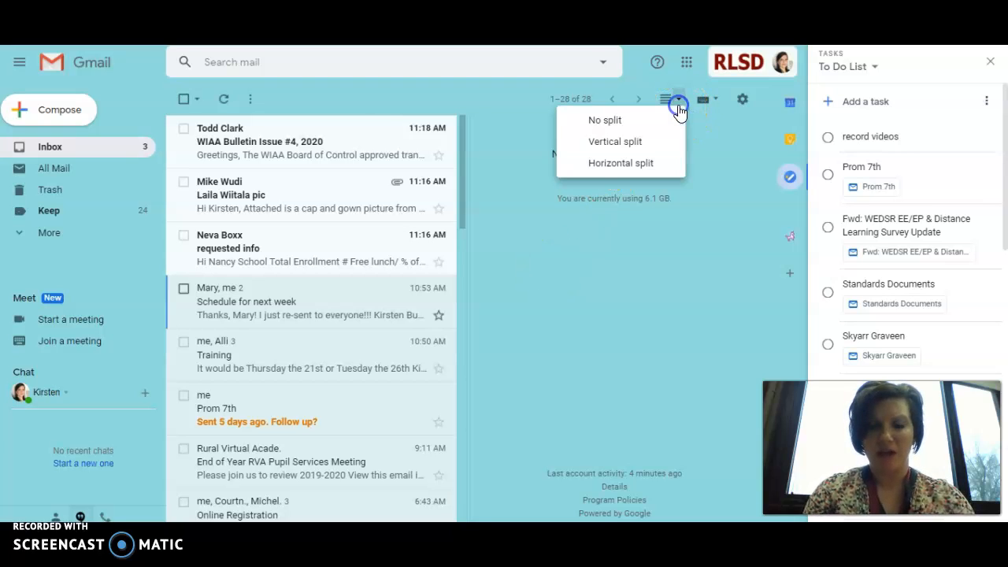
{"action": "left_click", "coordinate": [604, 119]}
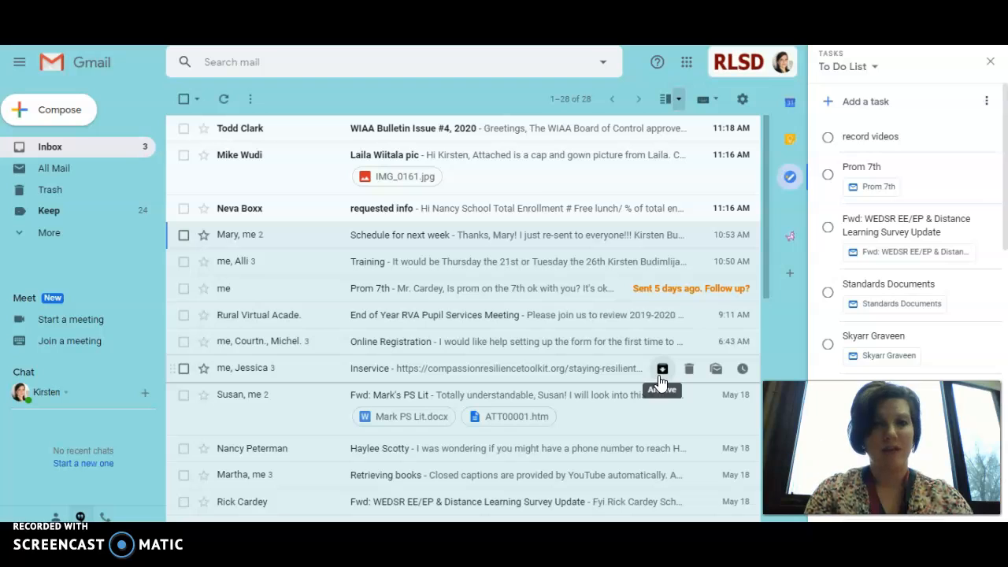
{"action": "left_click", "coordinate": [715, 367]}
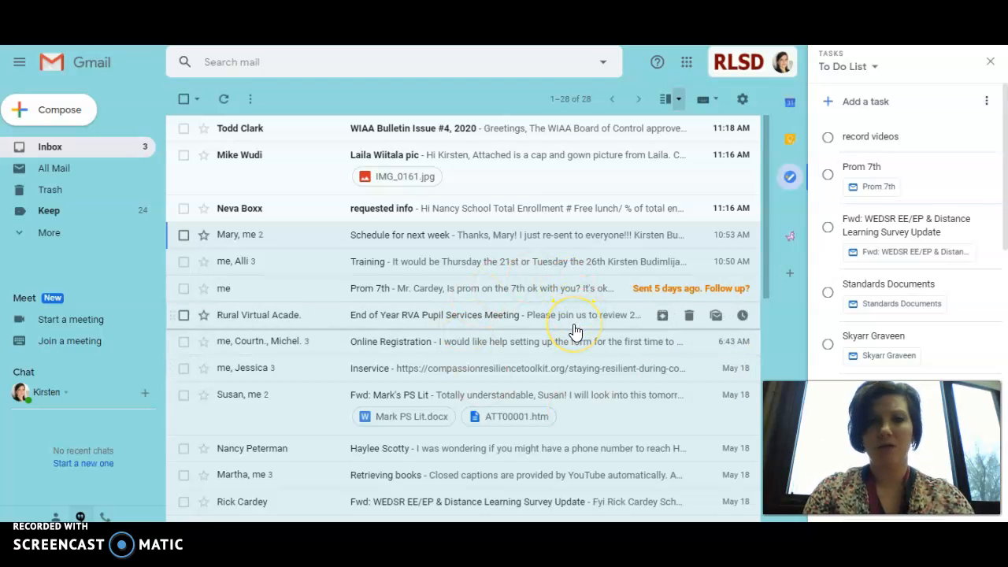
{"action": "left_click", "coordinate": [536, 187]}
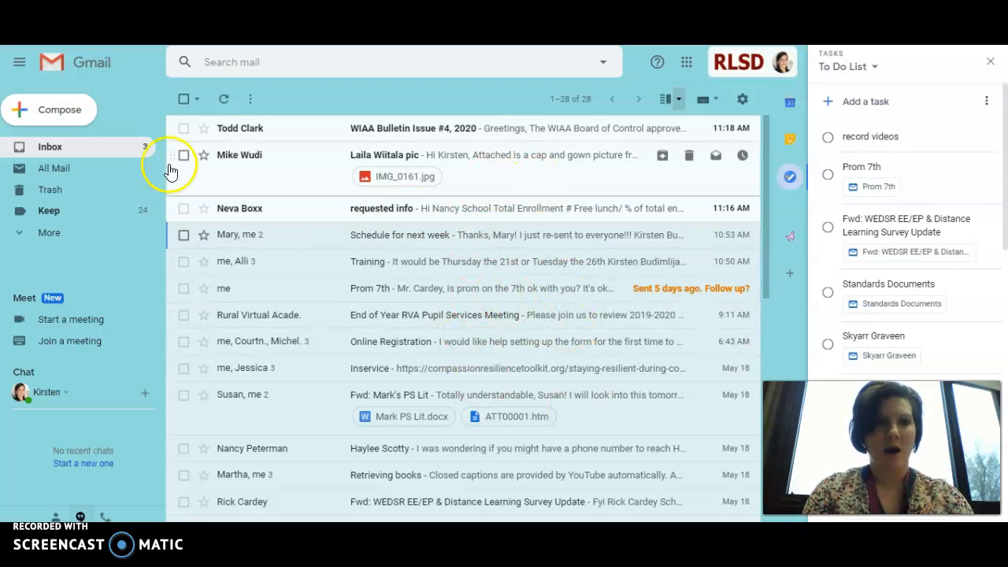